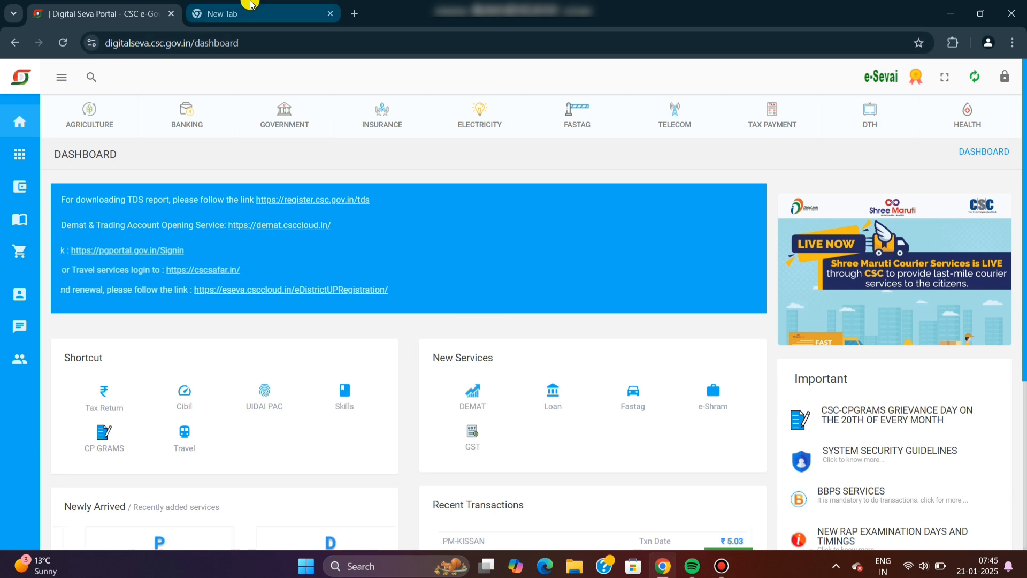
Open labharthi.in/dsc/ in the new tab from the 'DSC' address-bar suggestion.
click(251, 5)
text(l)
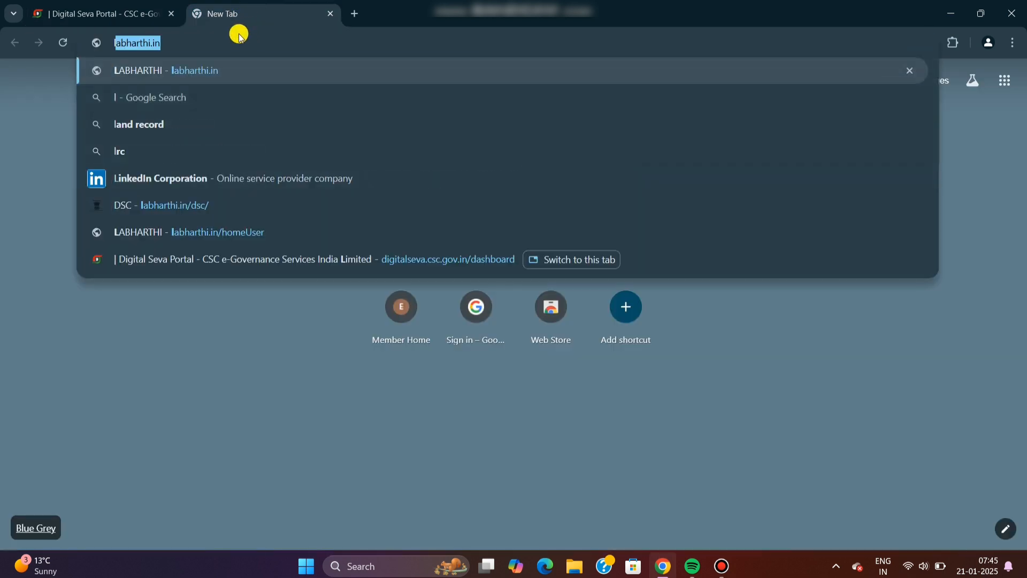
text(bh)
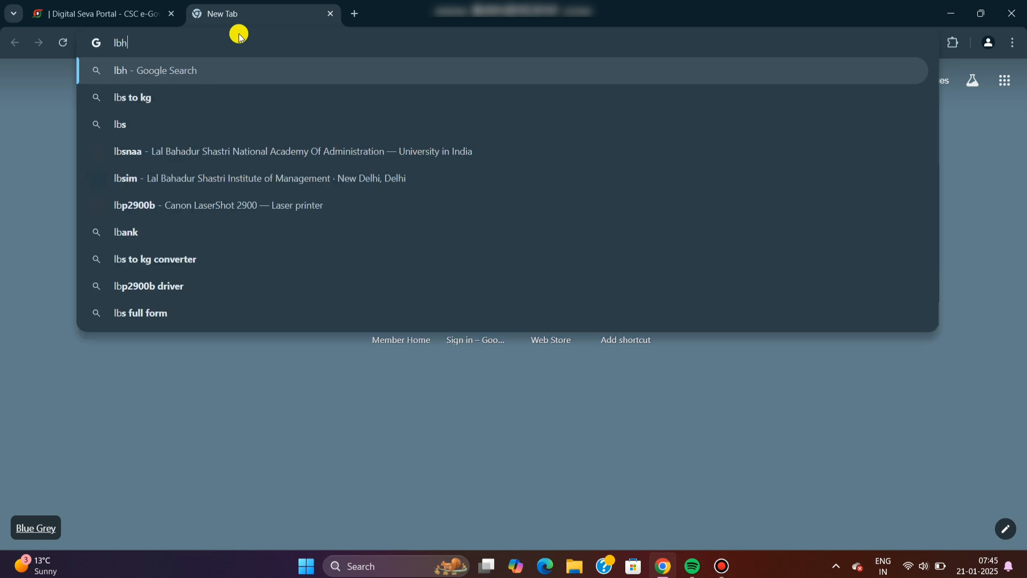
key(BackSpace)
key(BackSpace)
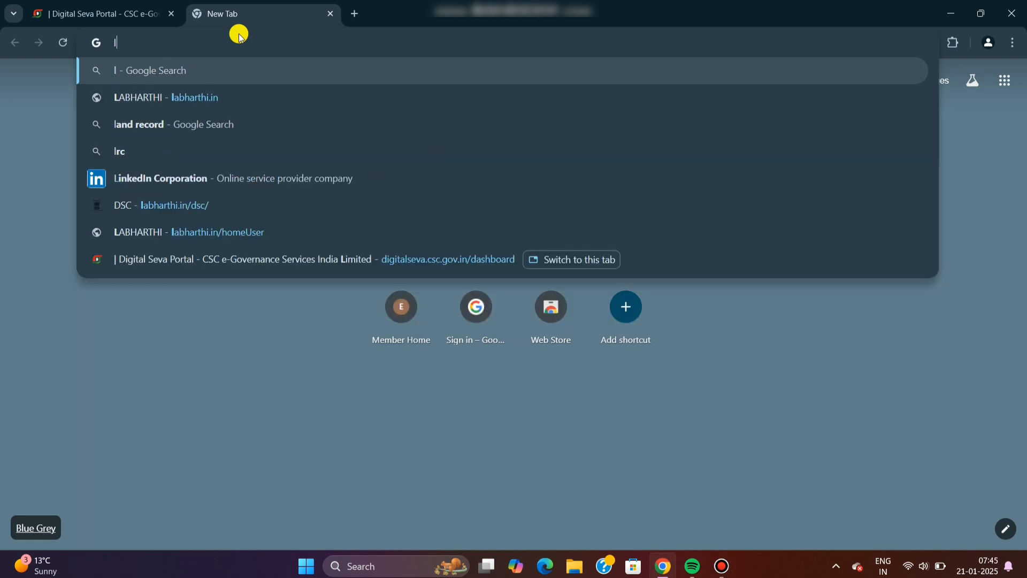
text(abh)
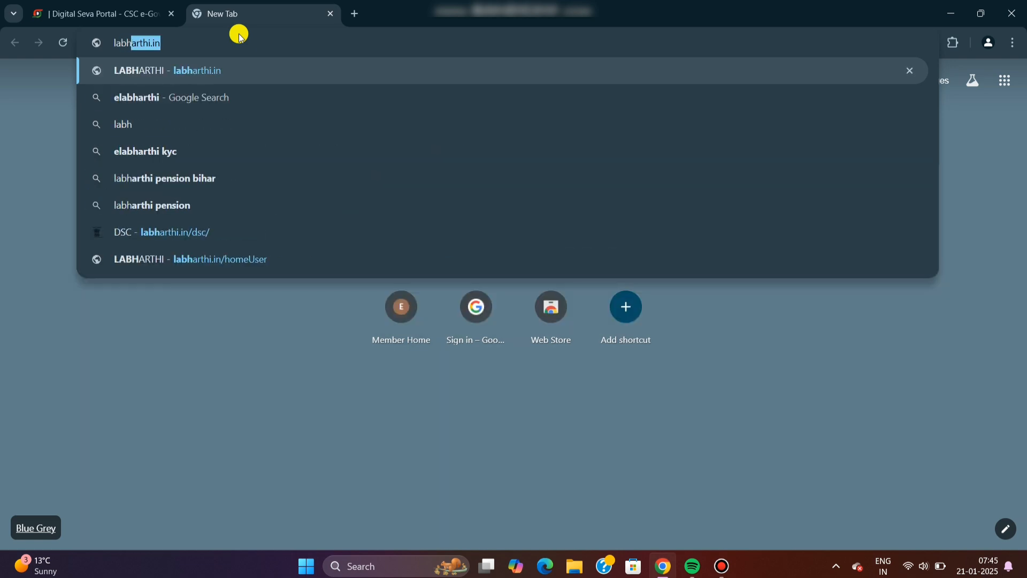
click(193, 240)
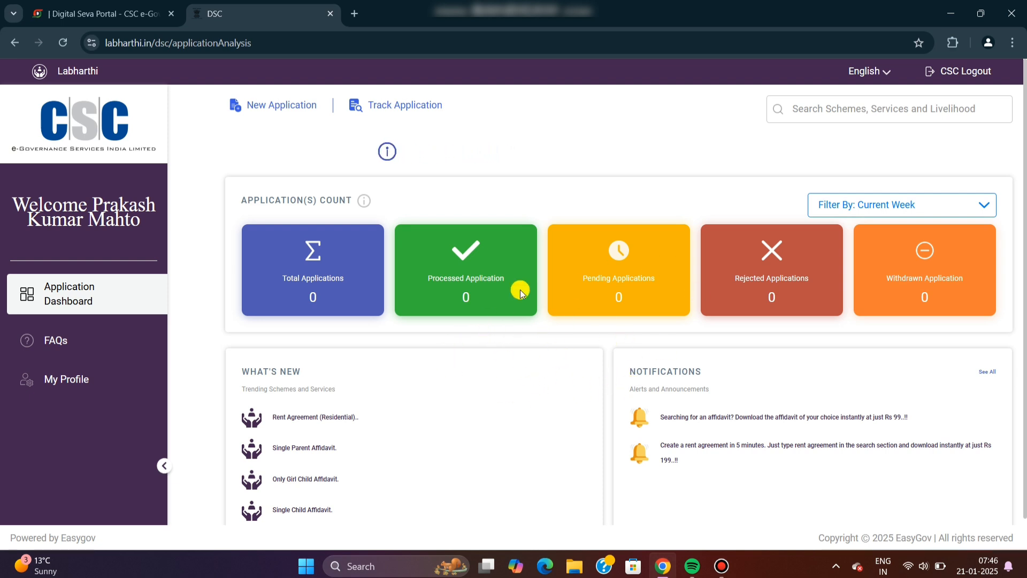
Start a new application from the Labharthi dashboard.
click(289, 107)
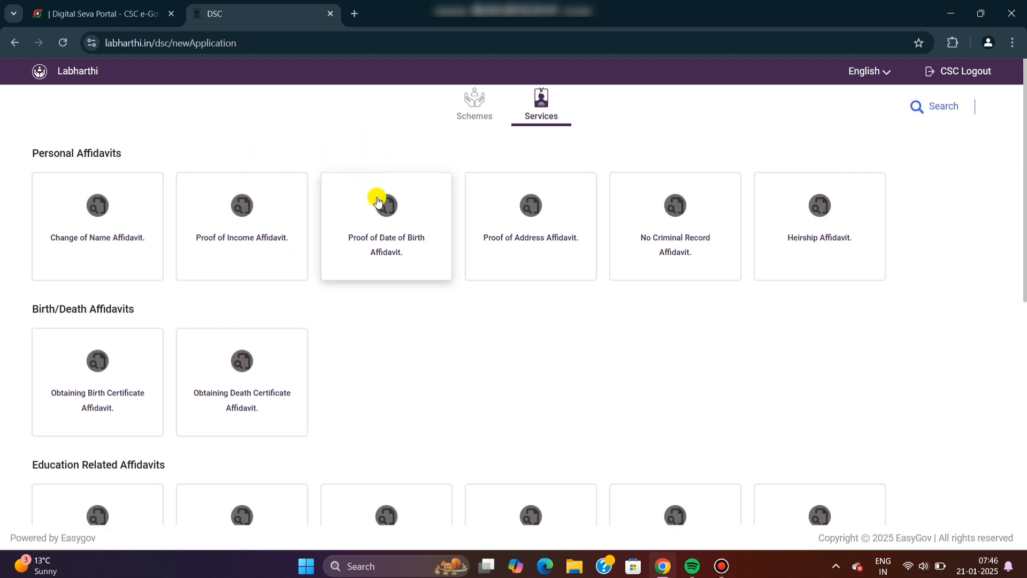
click(465, 110)
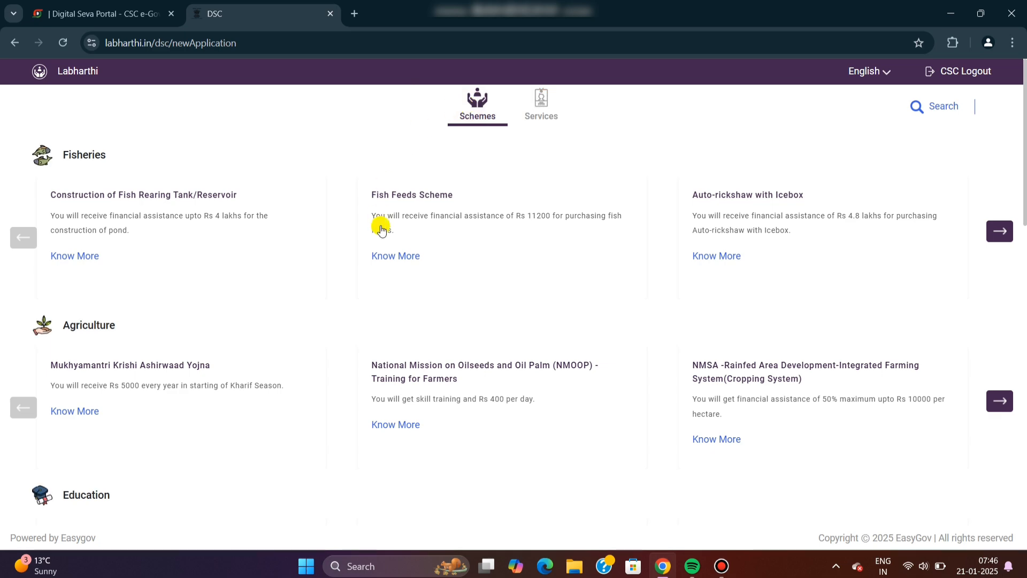
scroll(258, 303, down, 2)
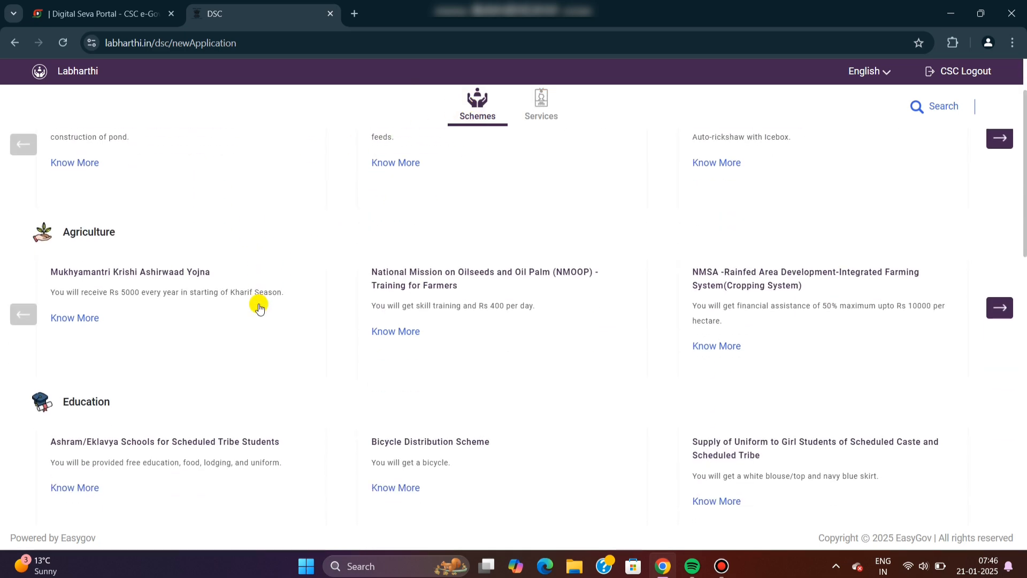
scroll(260, 307, down, 9)
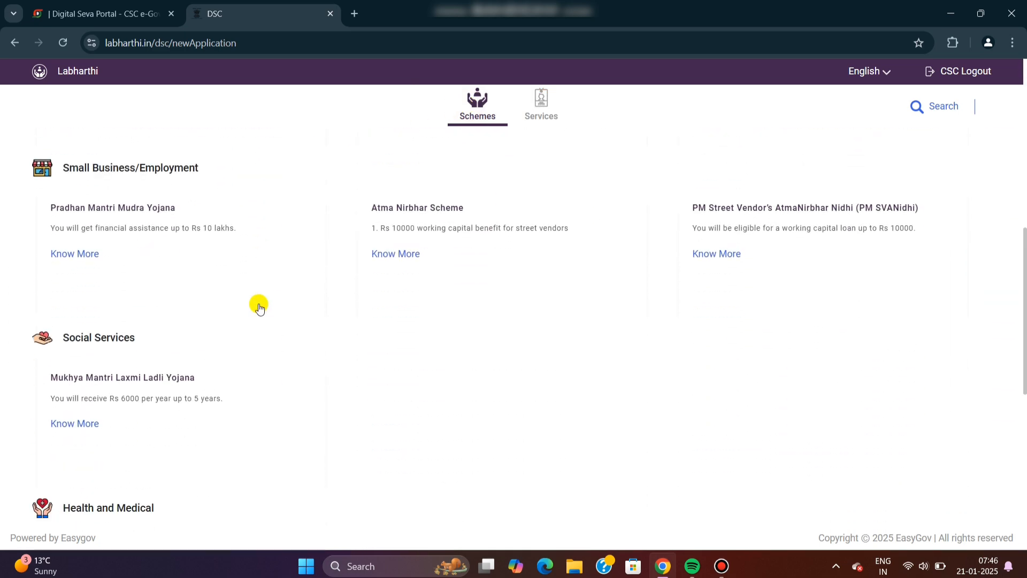
scroll(259, 308, down, 5)
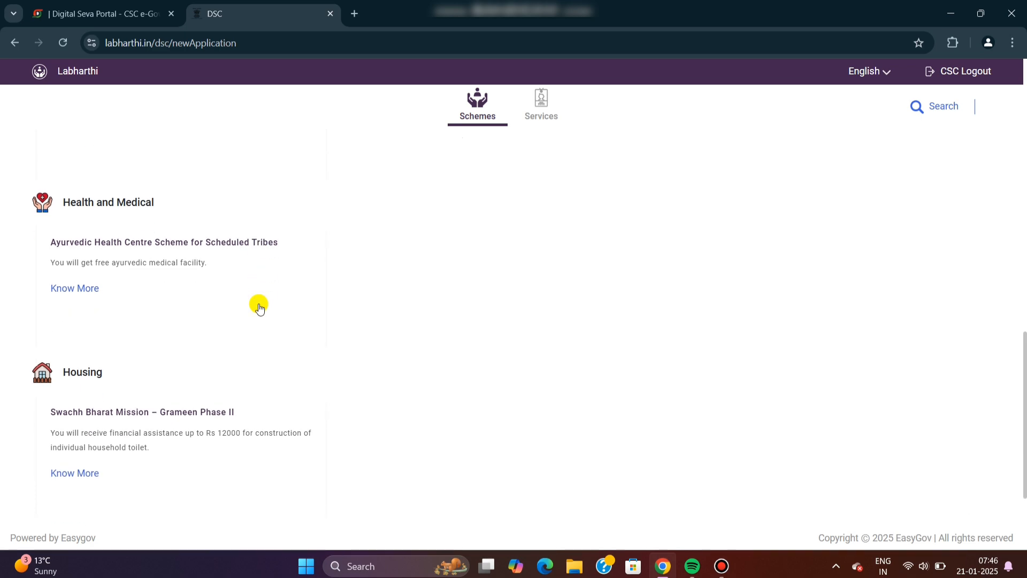
scroll(259, 308, up, 16)
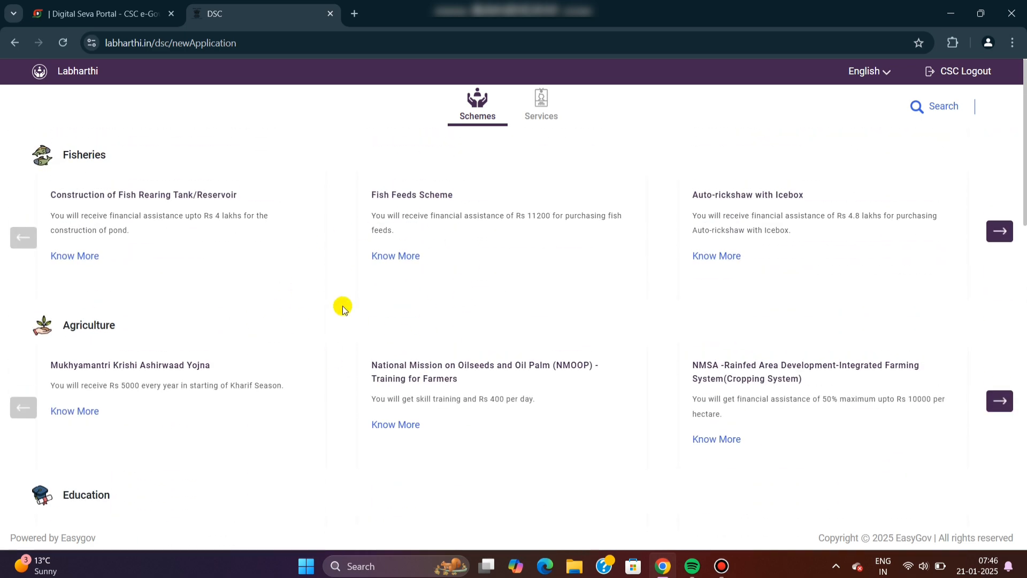
click(547, 108)
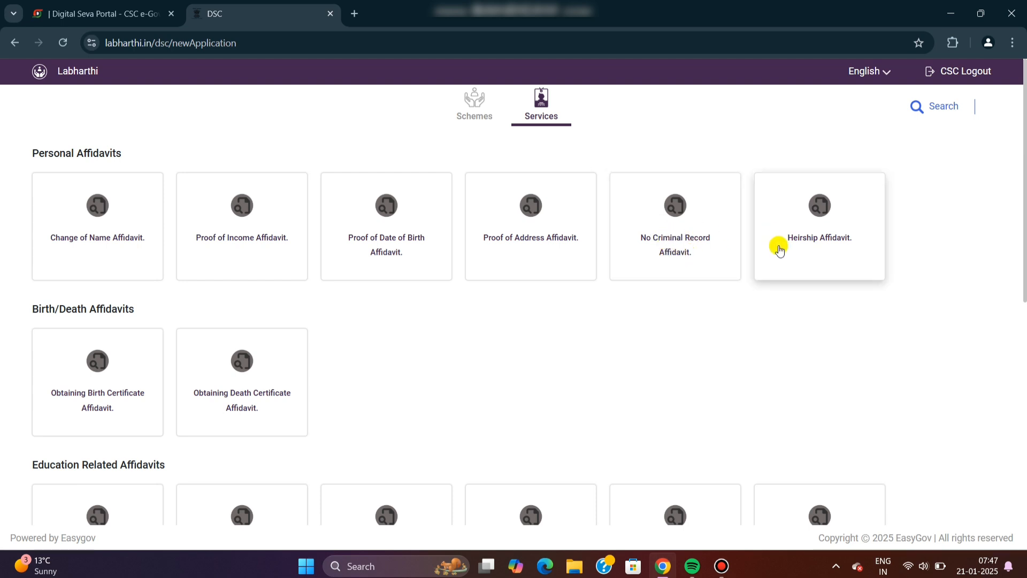
scroll(124, 349, down, 2)
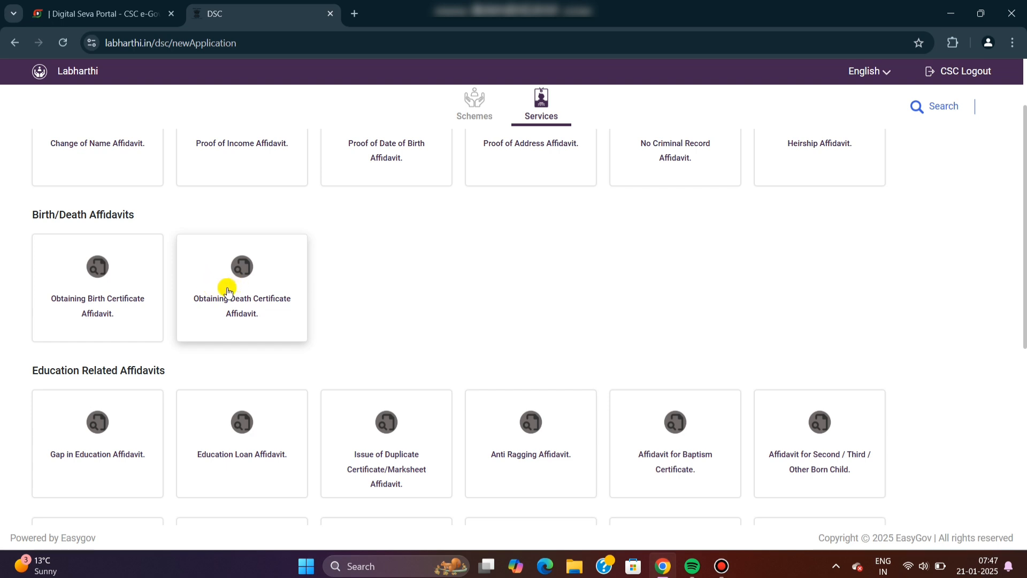
scroll(227, 291, down, 1)
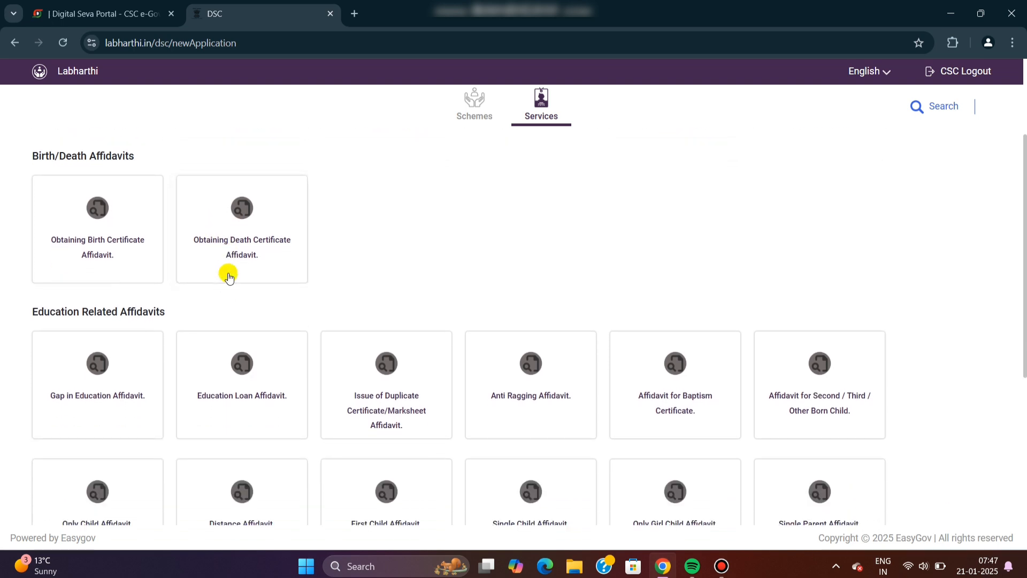
scroll(238, 244, down, 2)
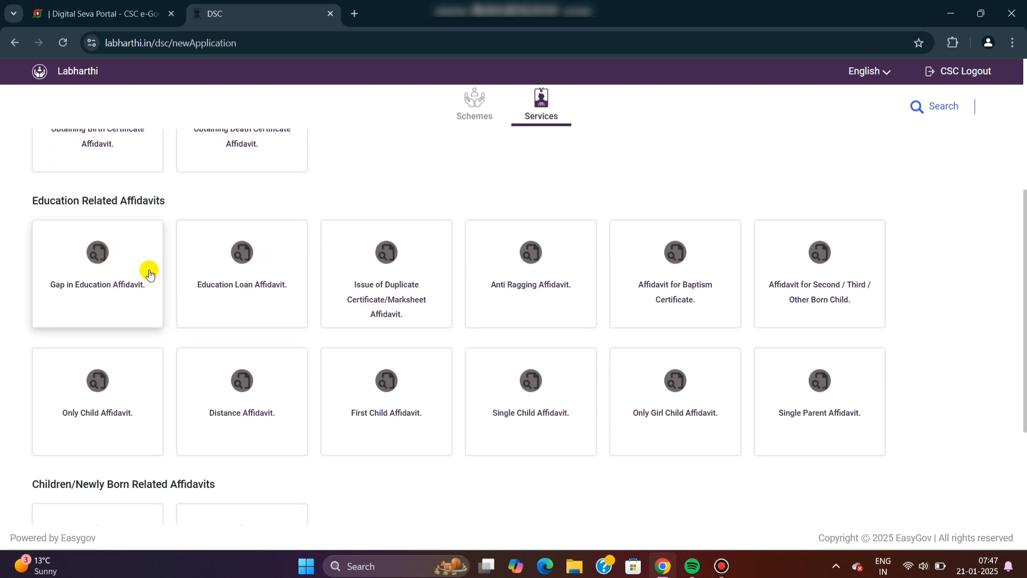
scroll(227, 286, up, 2)
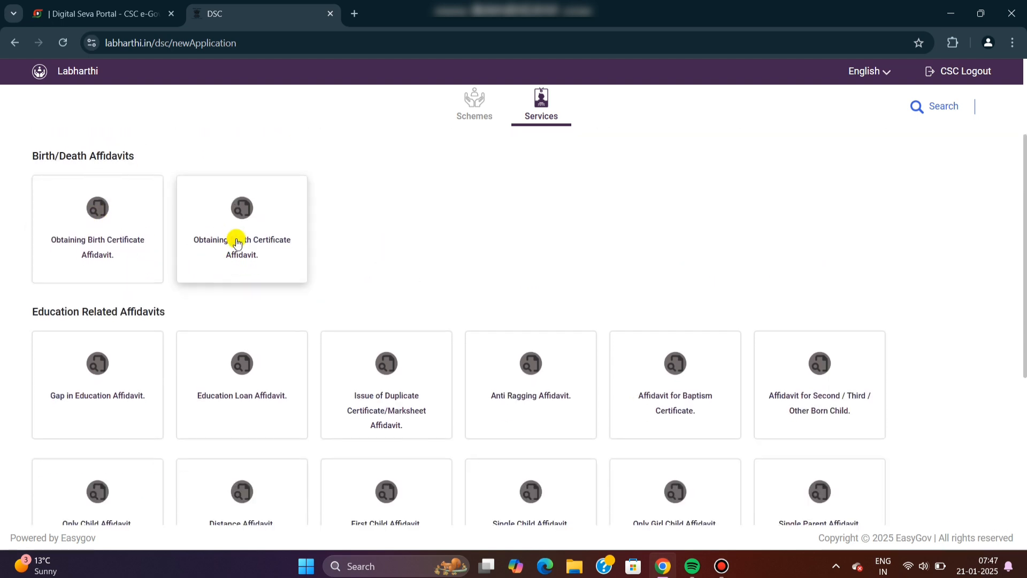
scroll(237, 243, down, 2)
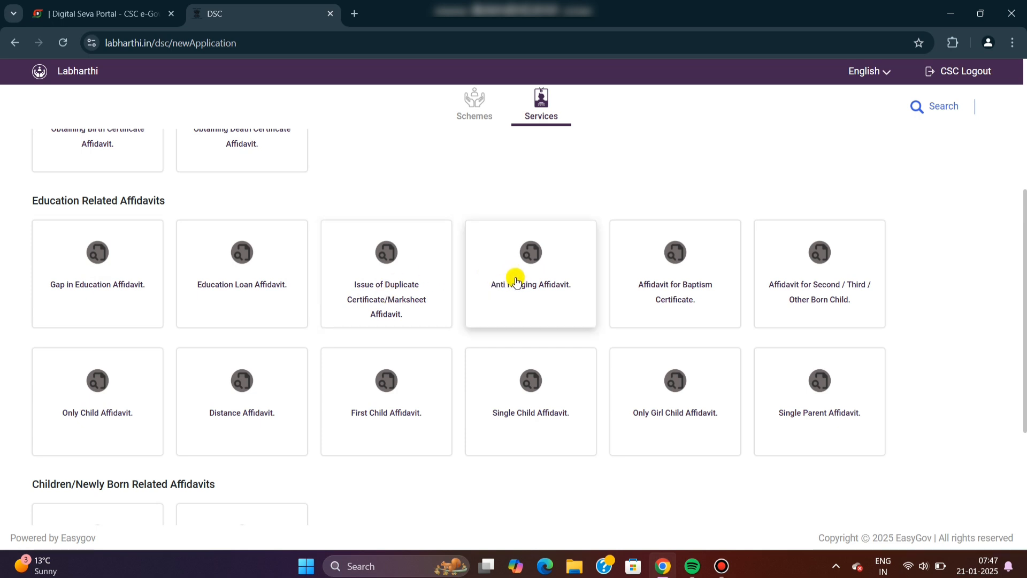
scroll(516, 282, down, 1)
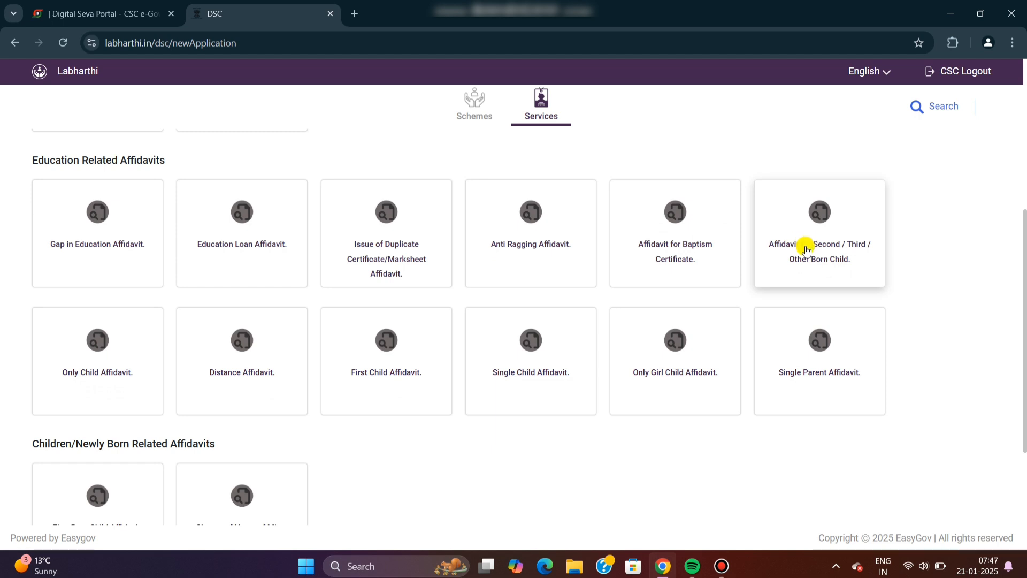
scroll(799, 247, down, 1)
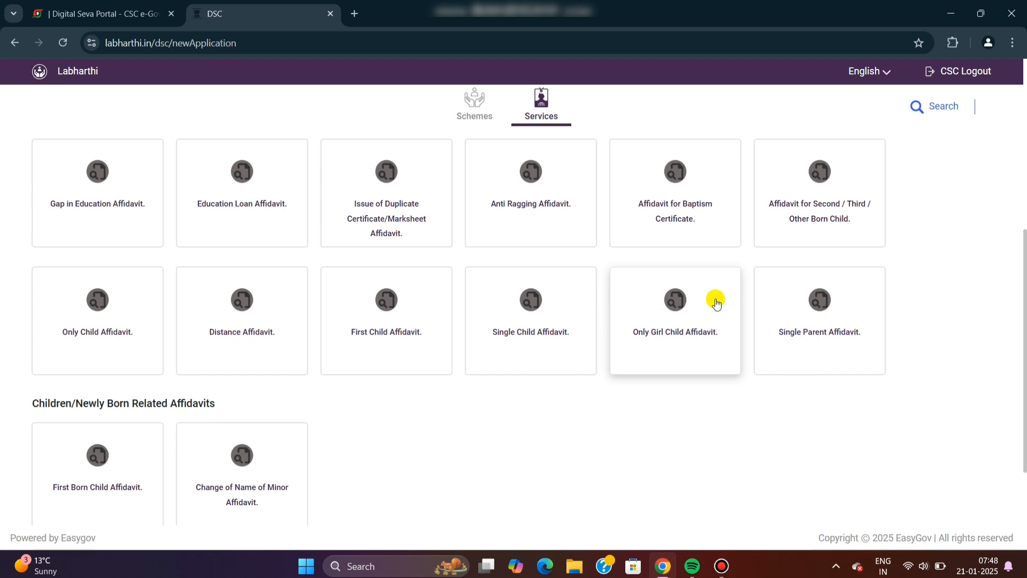
scroll(556, 312, down, 3)
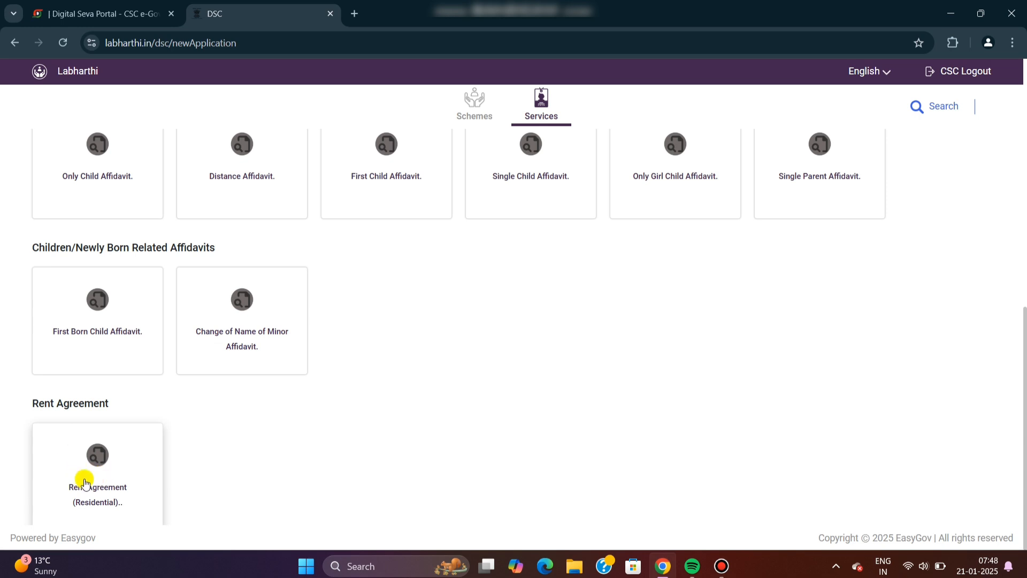
scroll(294, 374, up, 8)
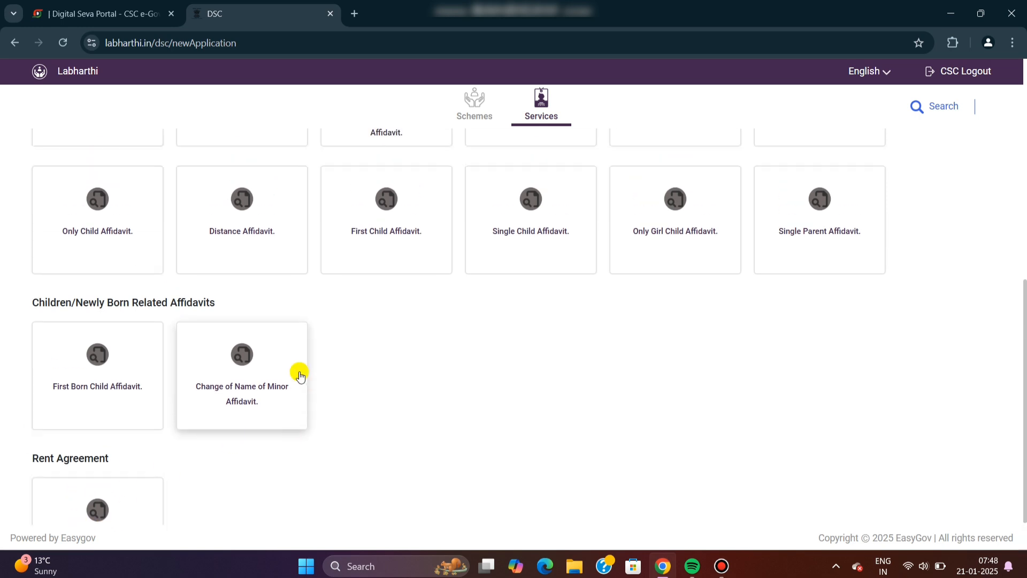
scroll(299, 374, up, 2)
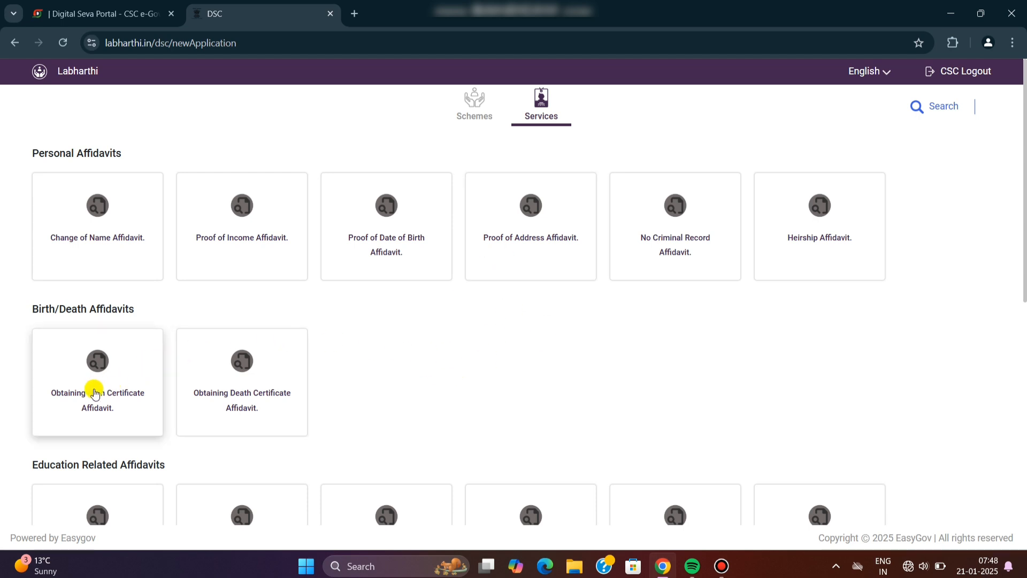
Start the Obtaining Birth Certificate Affidavit application, choosing Male and Uttar Pradesh as submission state.
click(96, 394)
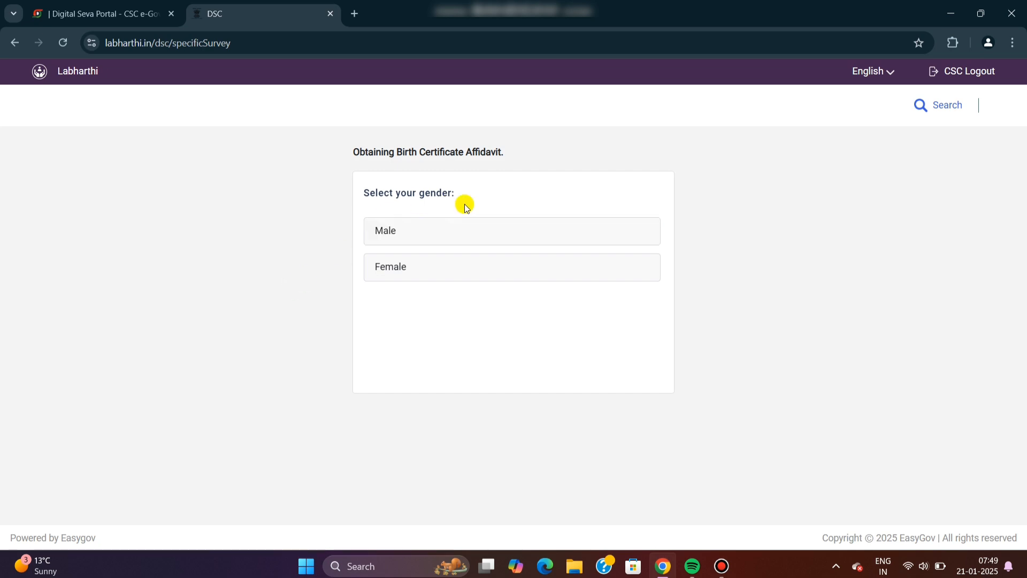
click(402, 229)
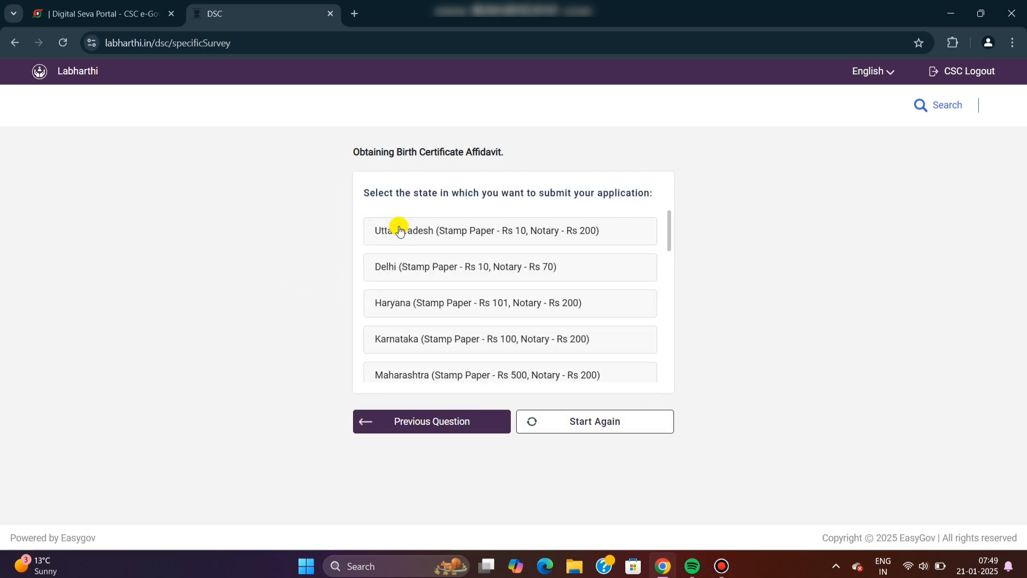
click(459, 238)
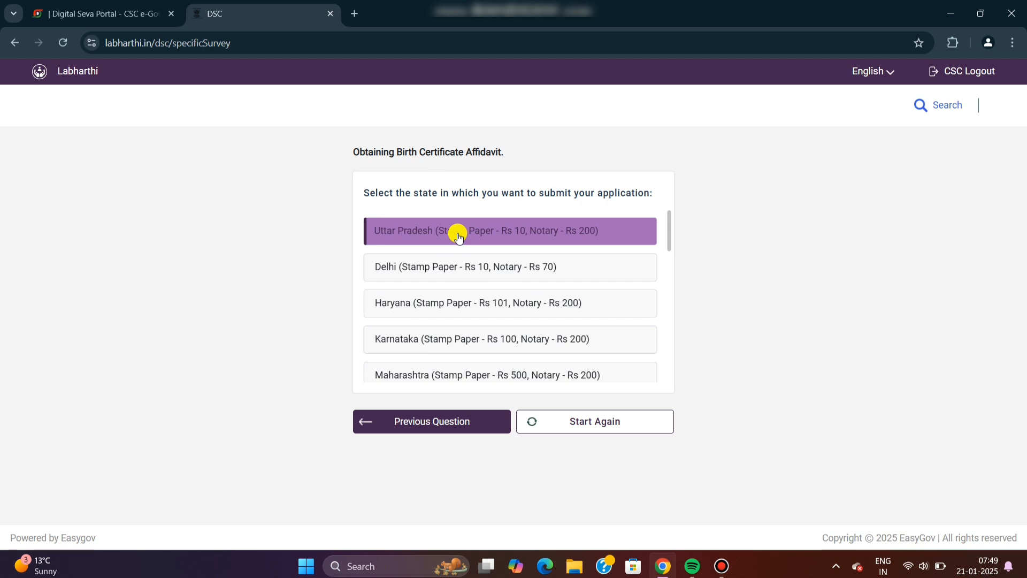
Select Jharkhand (Stamp Paper - Rs 10) as the application state.
scroll(459, 237, down, 3)
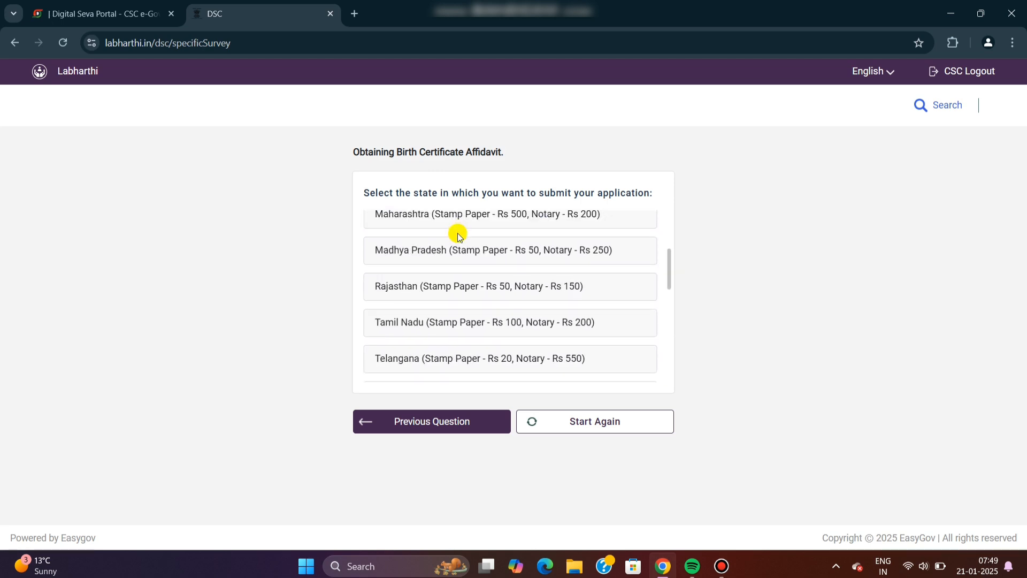
scroll(459, 238, down, 5)
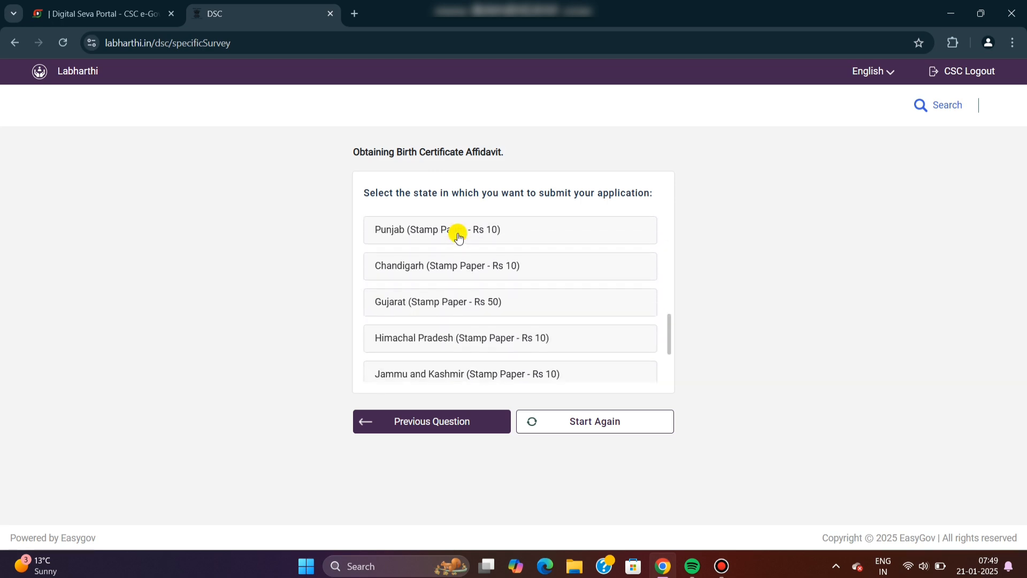
scroll(459, 237, down, 2)
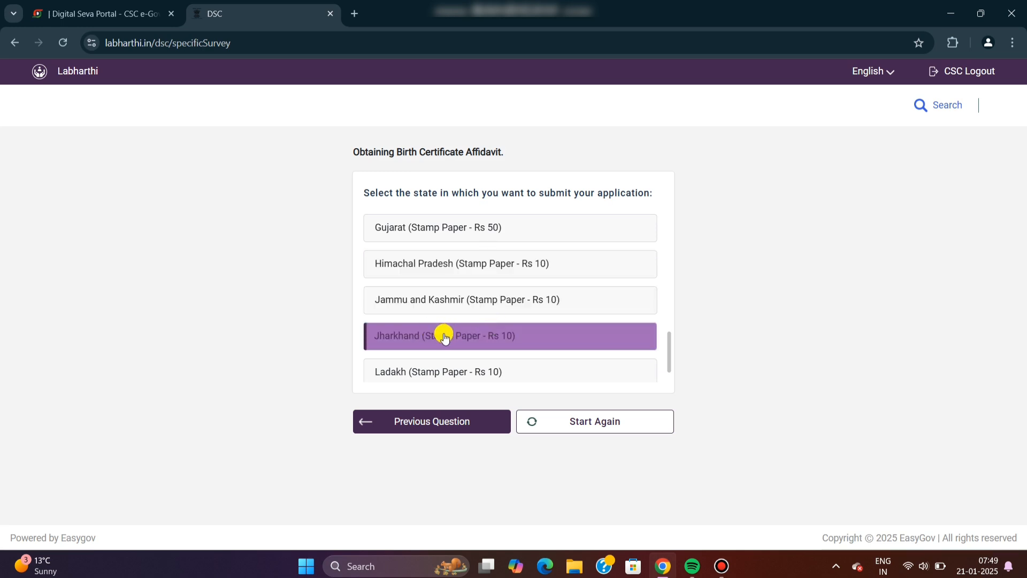
click(444, 336)
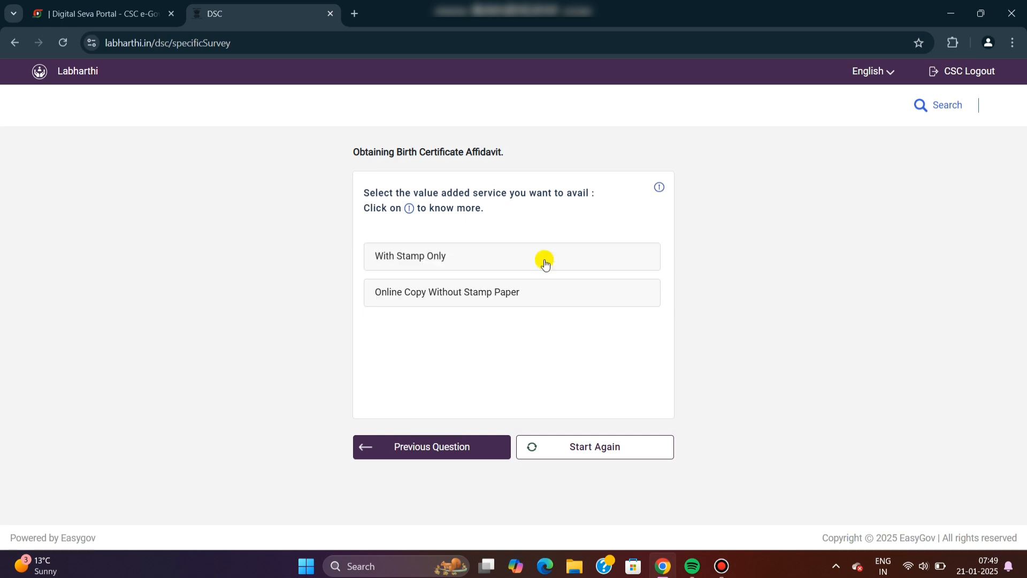
Choose Online Copy Without Stamp Paper and verify the customer's mobile number with an OTP login.
click(508, 291)
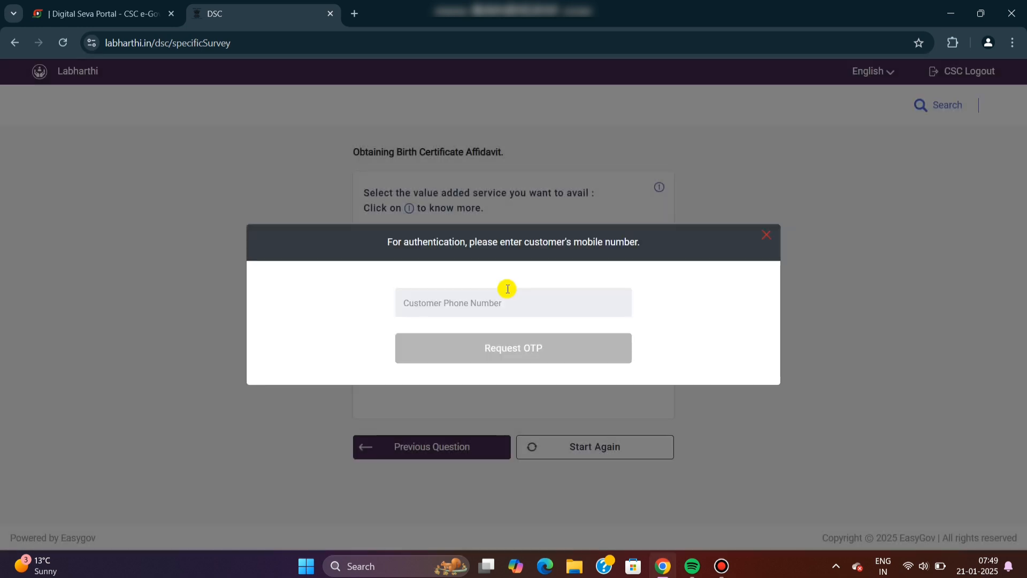
click(461, 309)
text(987)
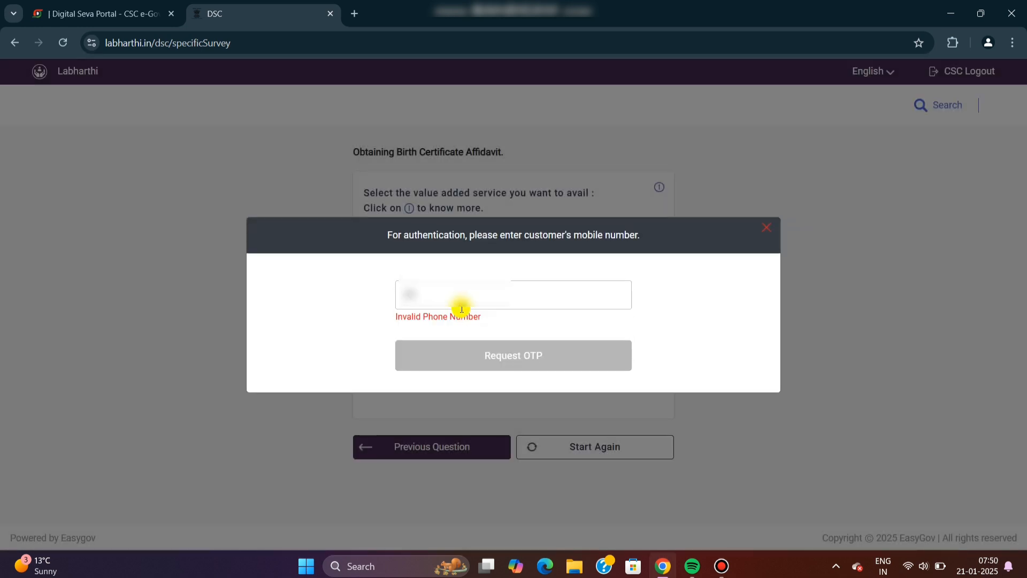
text(3210)
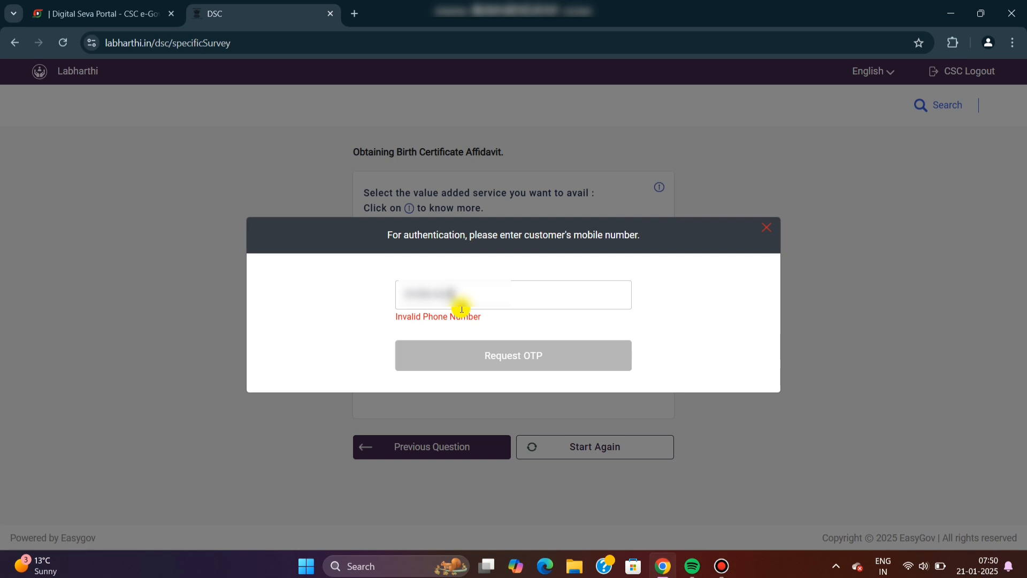
click(487, 349)
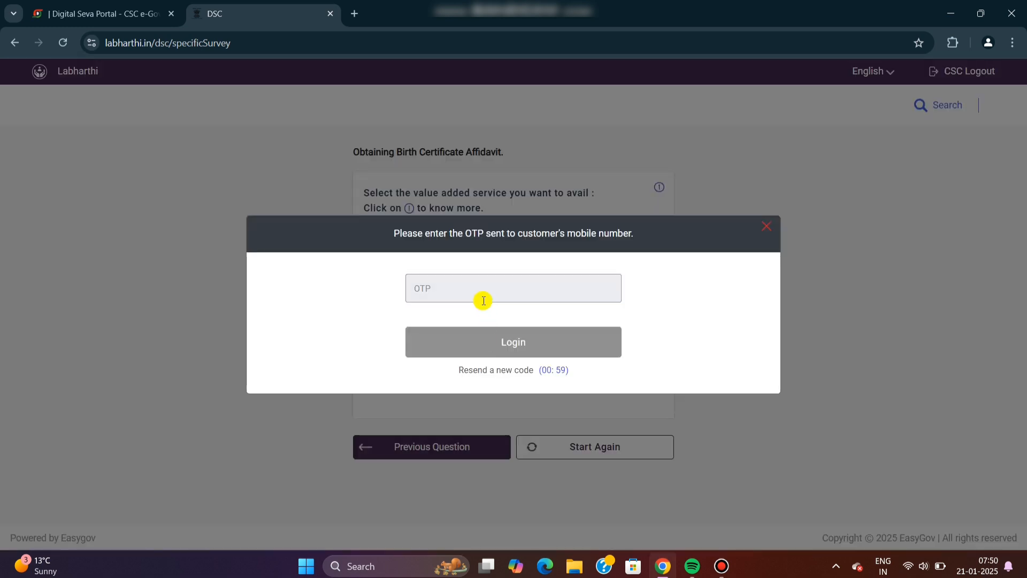
click(478, 292)
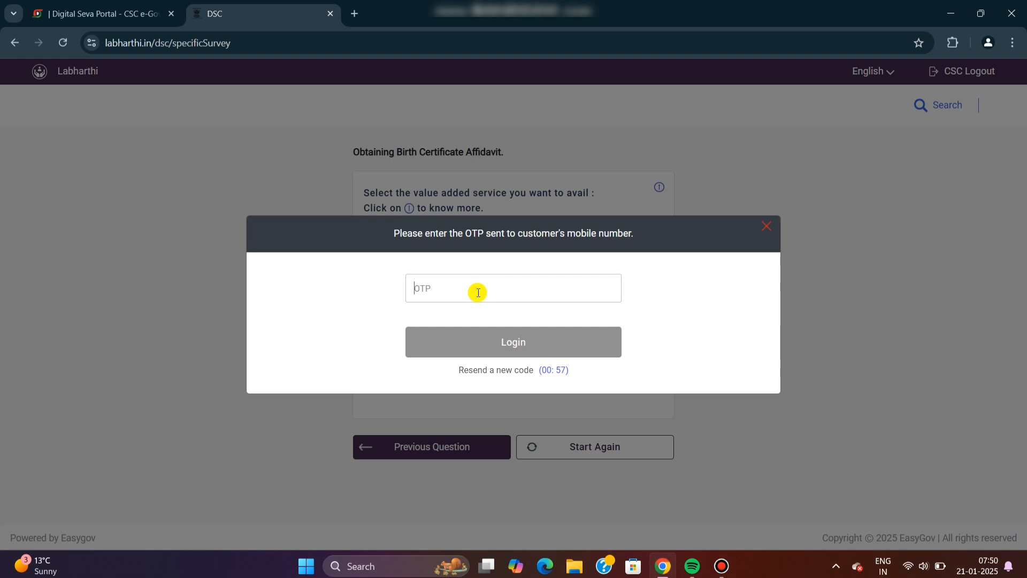
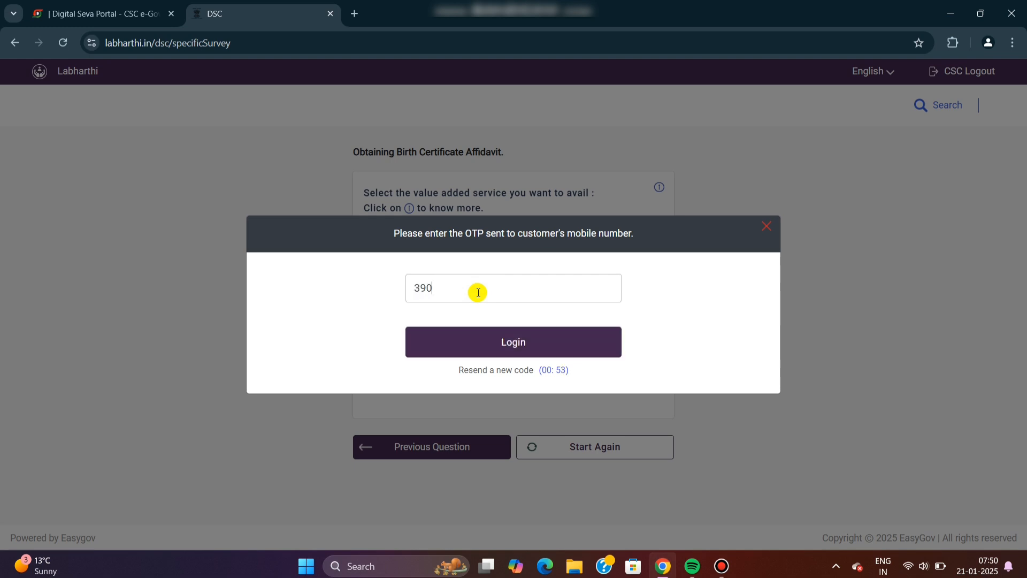
click(498, 347)
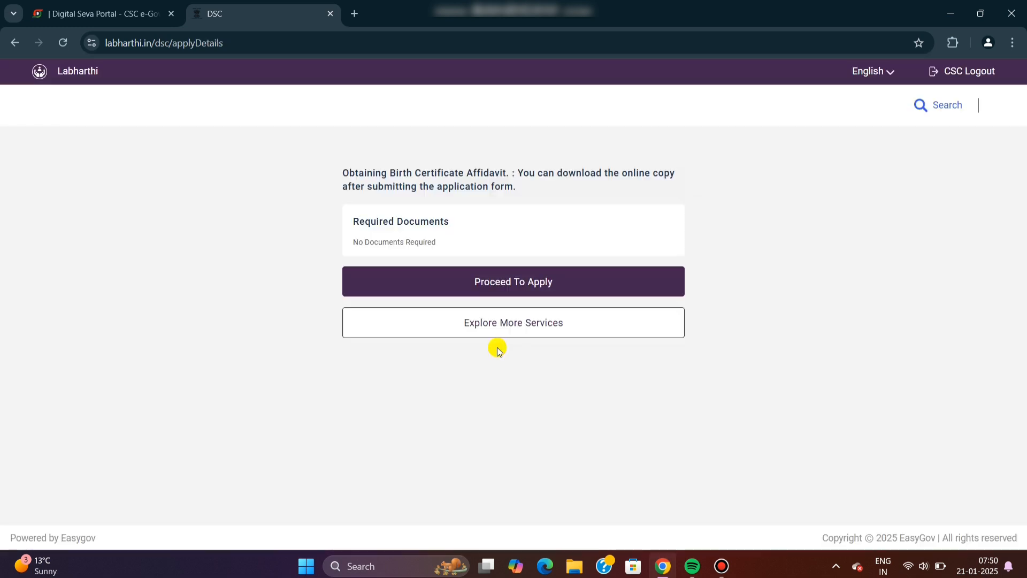
Open the affidavit application form and enter the applicant's full name and father's name.
click(528, 283)
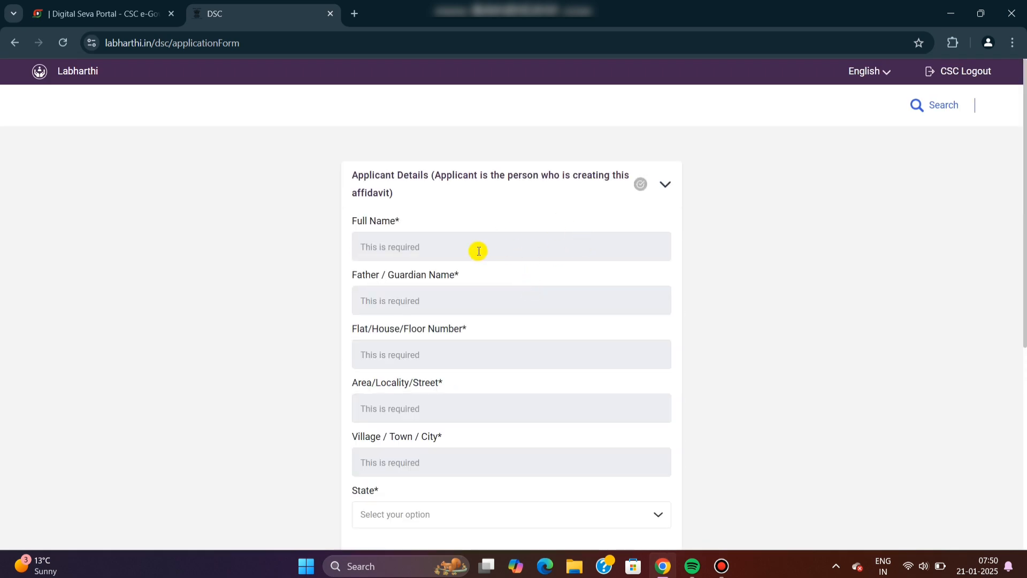
scroll(483, 227, down, 4)
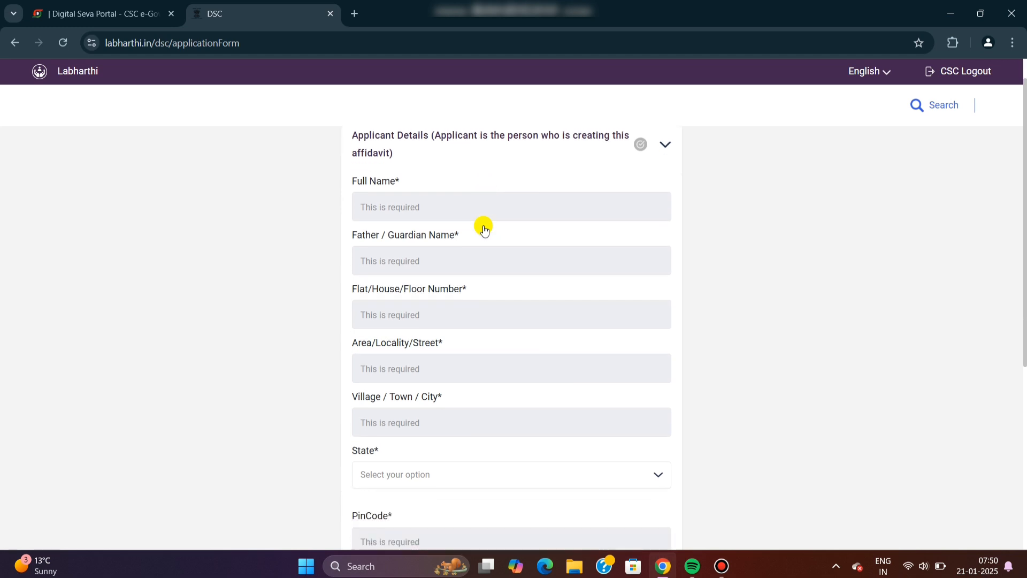
scroll(483, 227, down, 2)
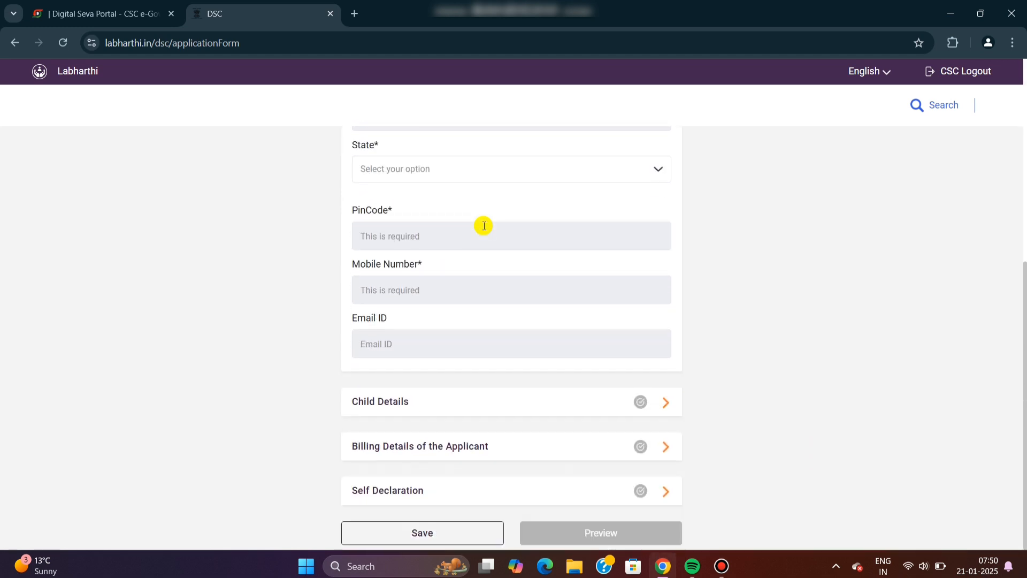
scroll(483, 226, up, 6)
click(409, 258)
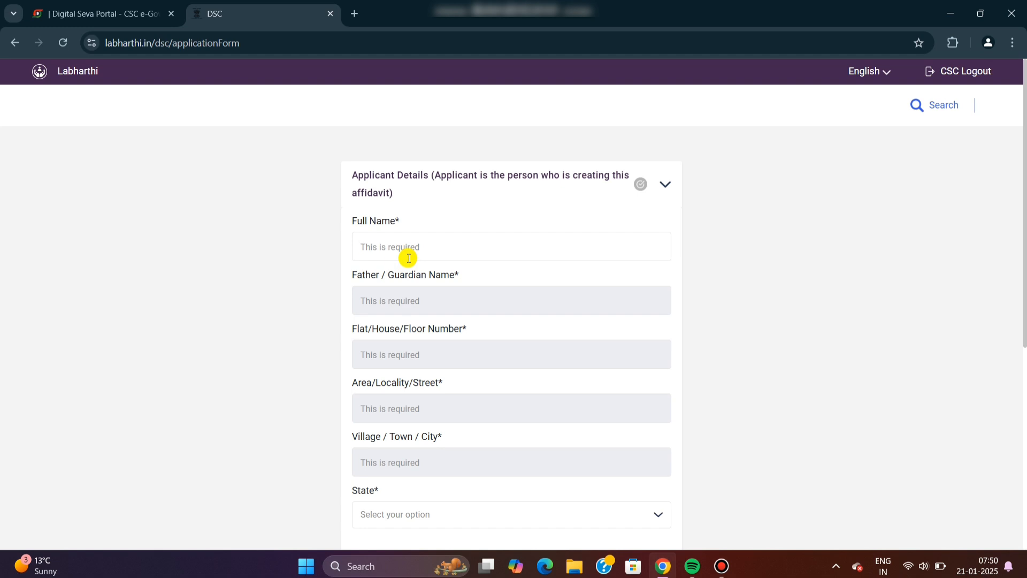
key(ctrl+v)
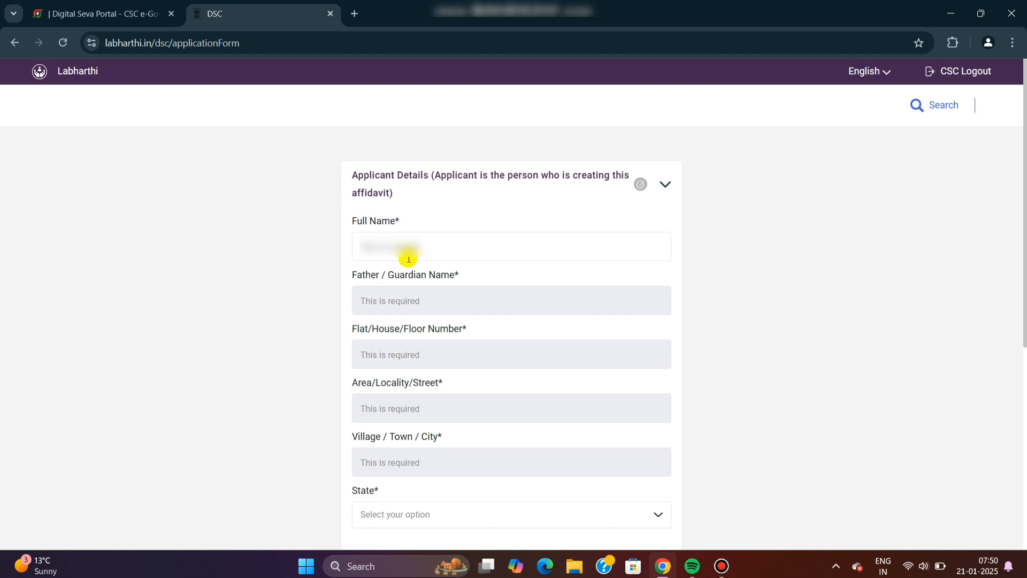
key(BackSpace)
key(BackSpace)
key(BackSpace)
key(BackSpace)
key(BackSpace)
key(BackSpace)
key(BackSpace)
key(BackSpace)
key(BackSpace)
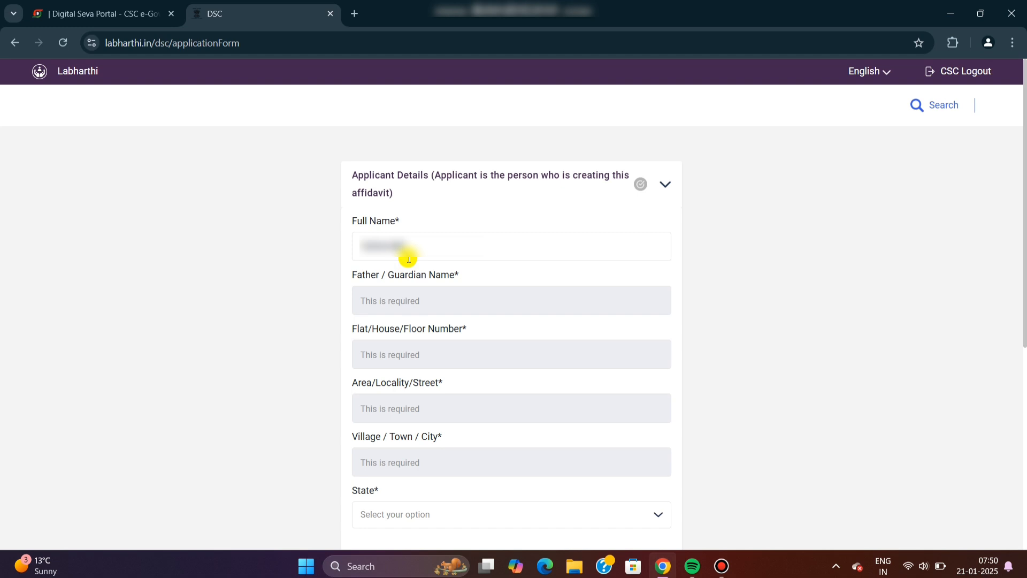
text(kumar)
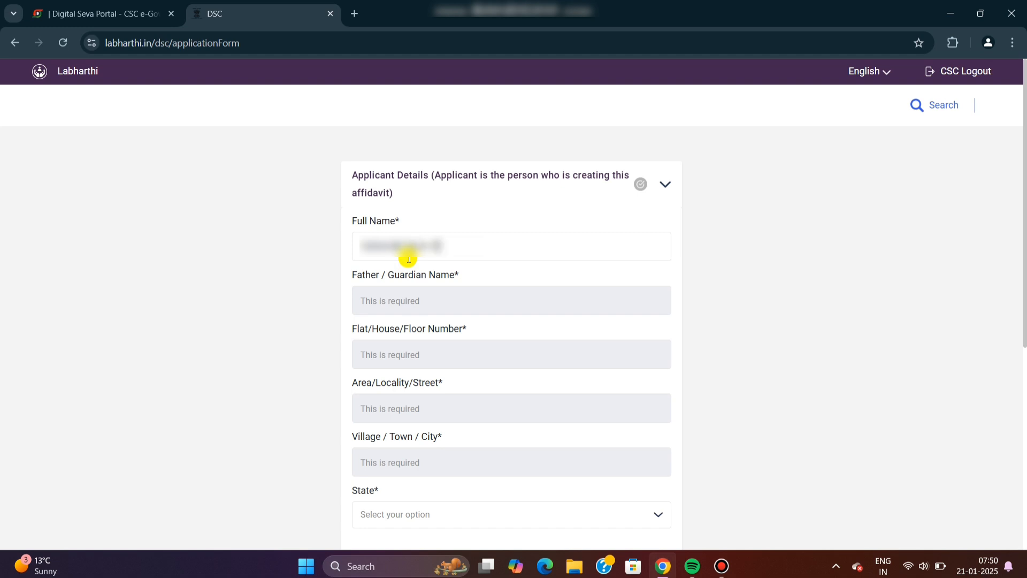
key(Tab)
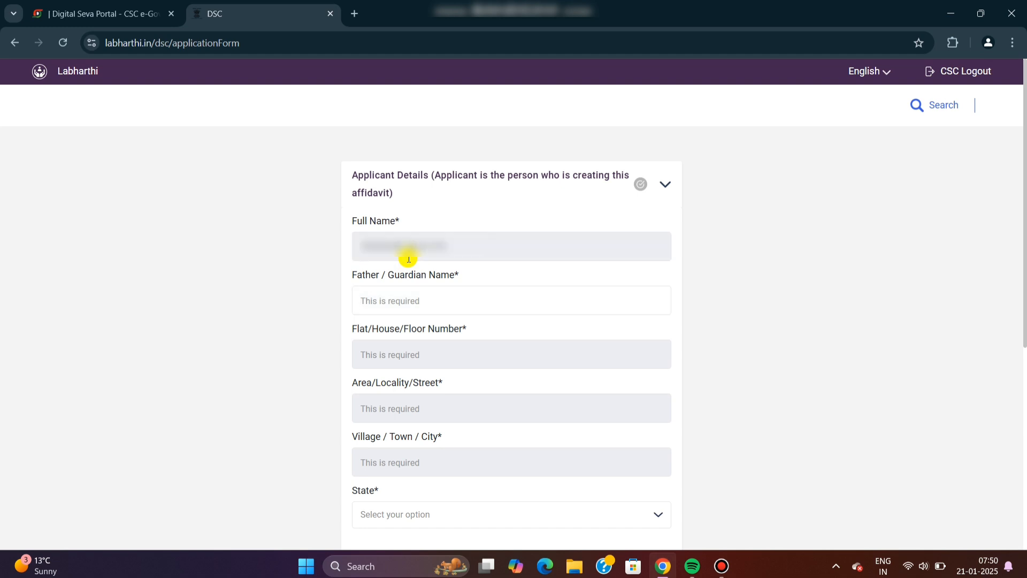
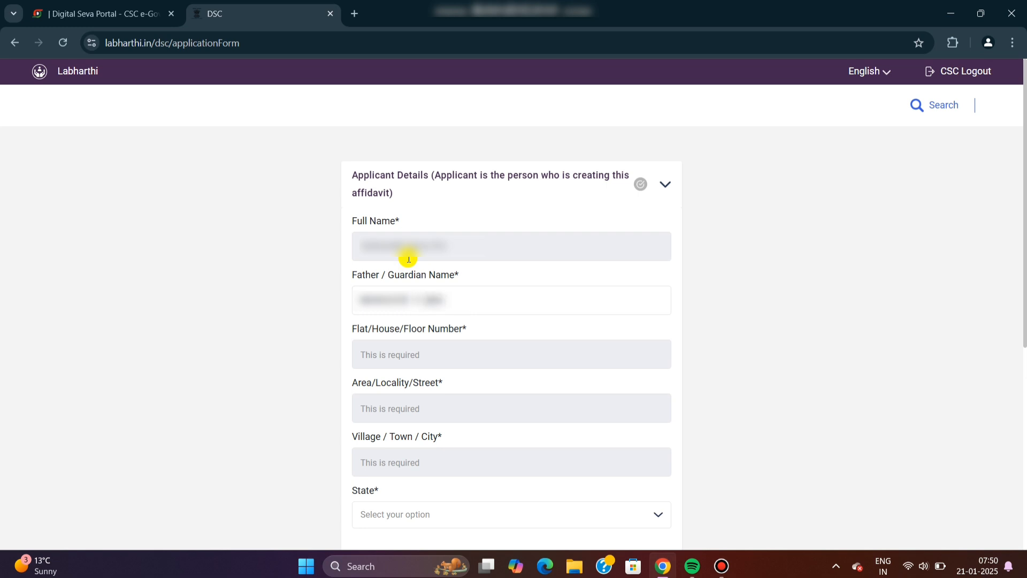
Enter the applicant's house number, area and village/town, and set the state to Jharkhand.
click(405, 363)
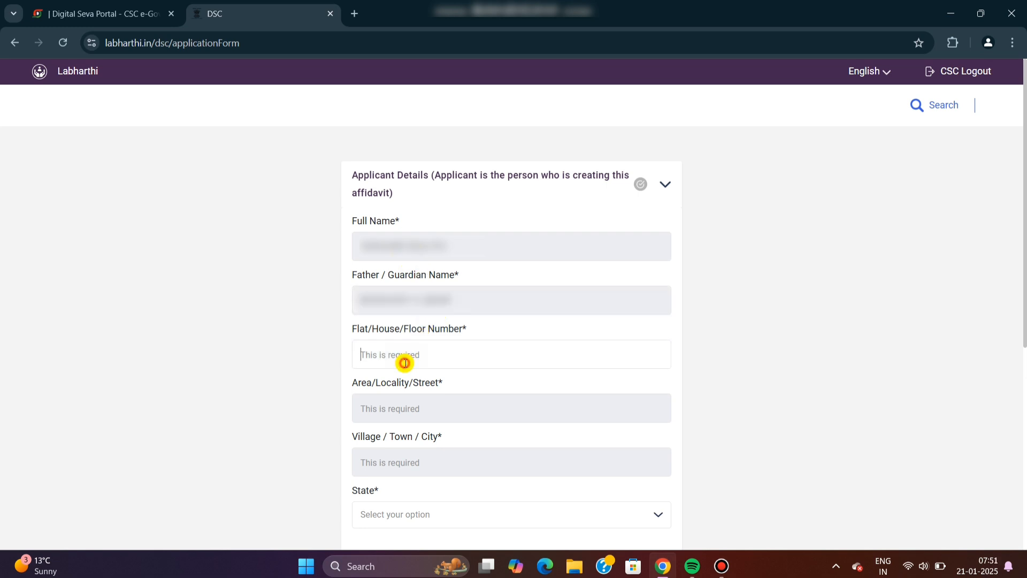
text(61)
click(413, 413)
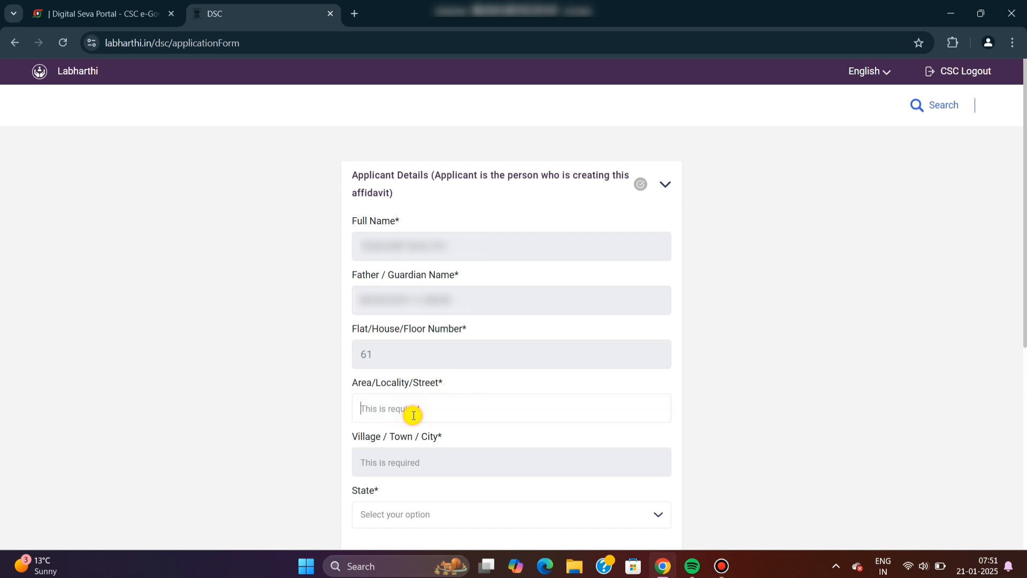
text(Na)
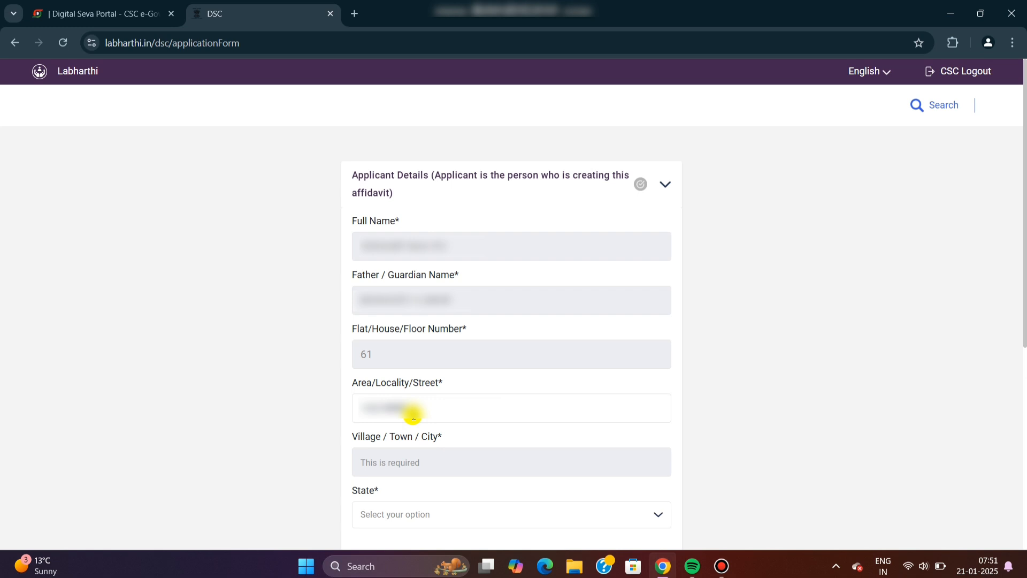
click(400, 467)
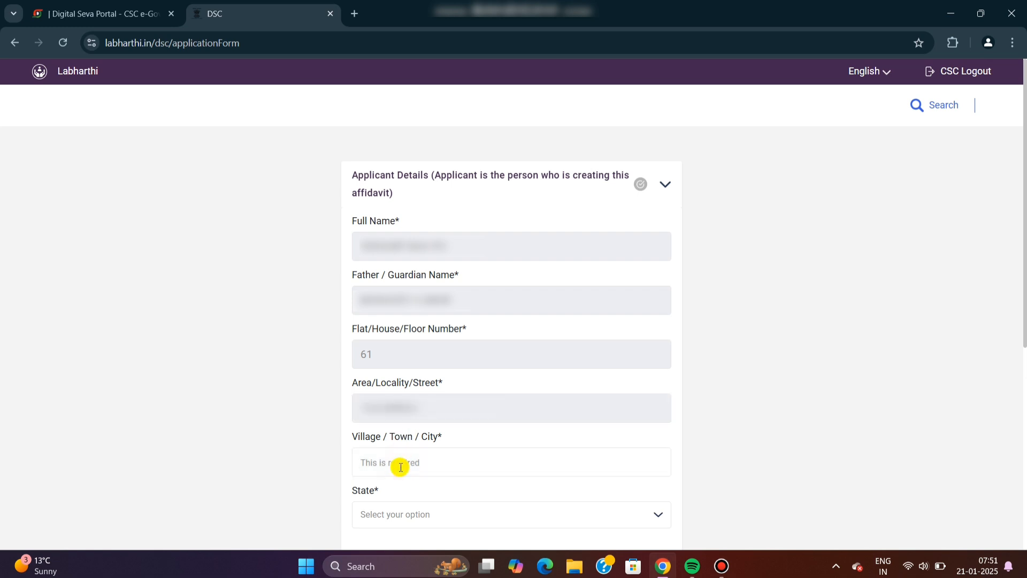
key(BackSpace)
text(Na)
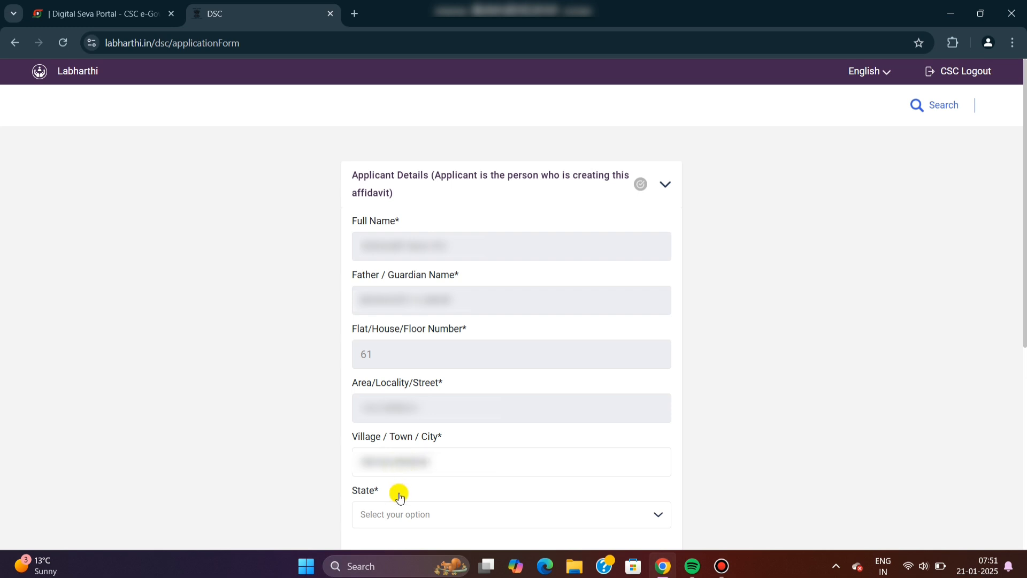
click(385, 515)
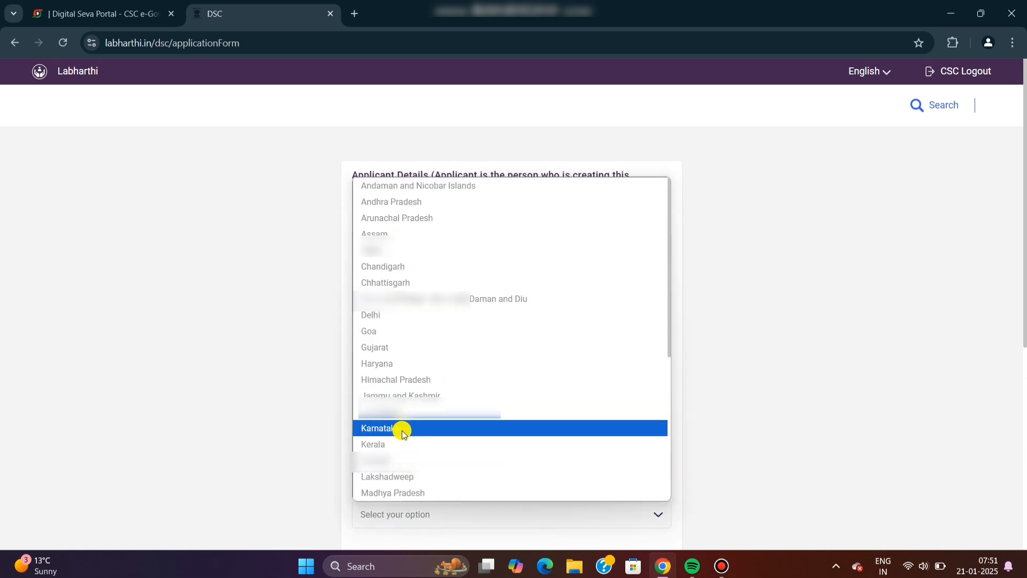
click(395, 410)
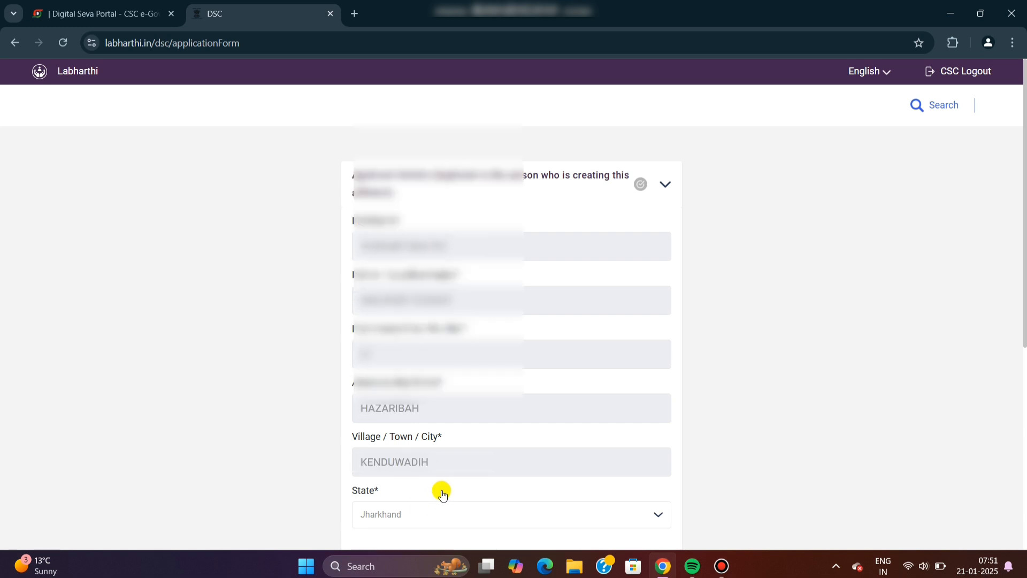
Enter the applicant's PIN code and mobile number, then expand Child Details.
scroll(443, 489, down, 6)
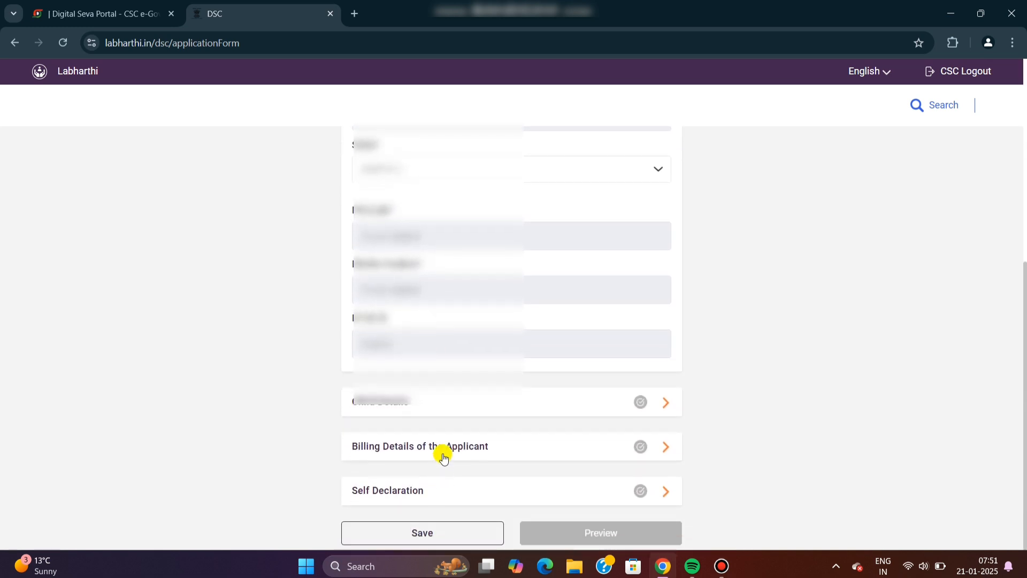
click(423, 235)
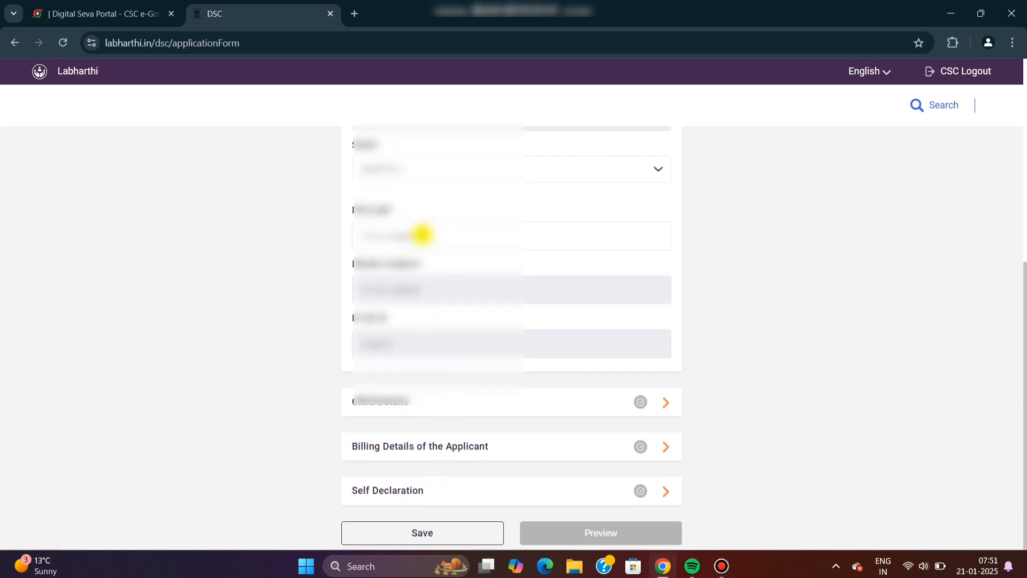
text(834001)
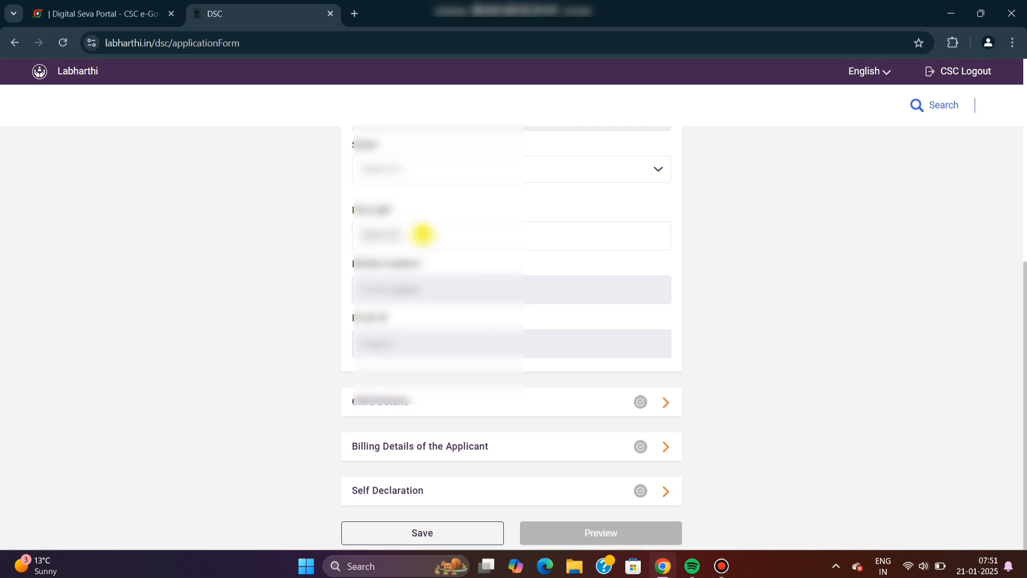
click(363, 291)
text(9876)
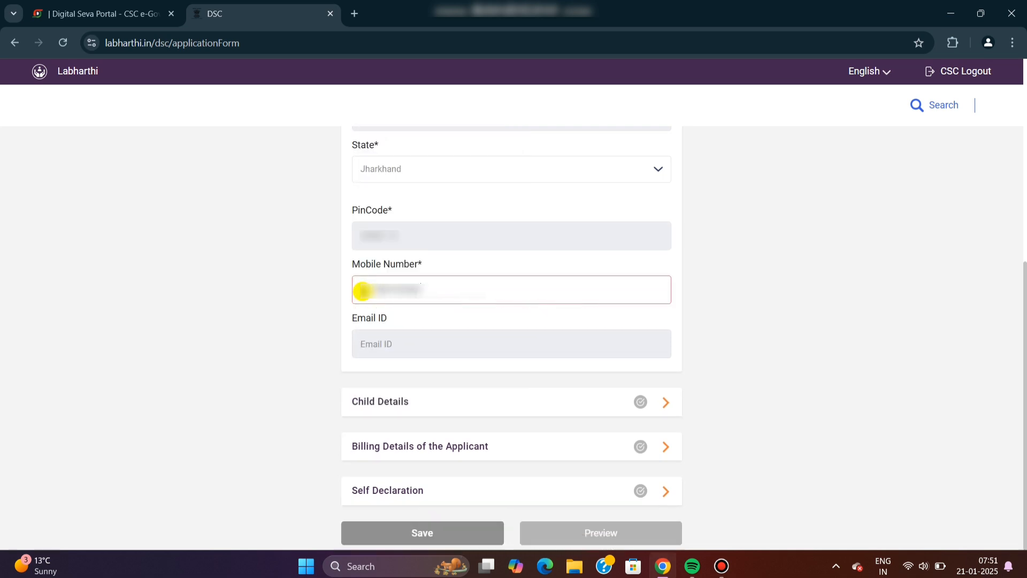
click(389, 346)
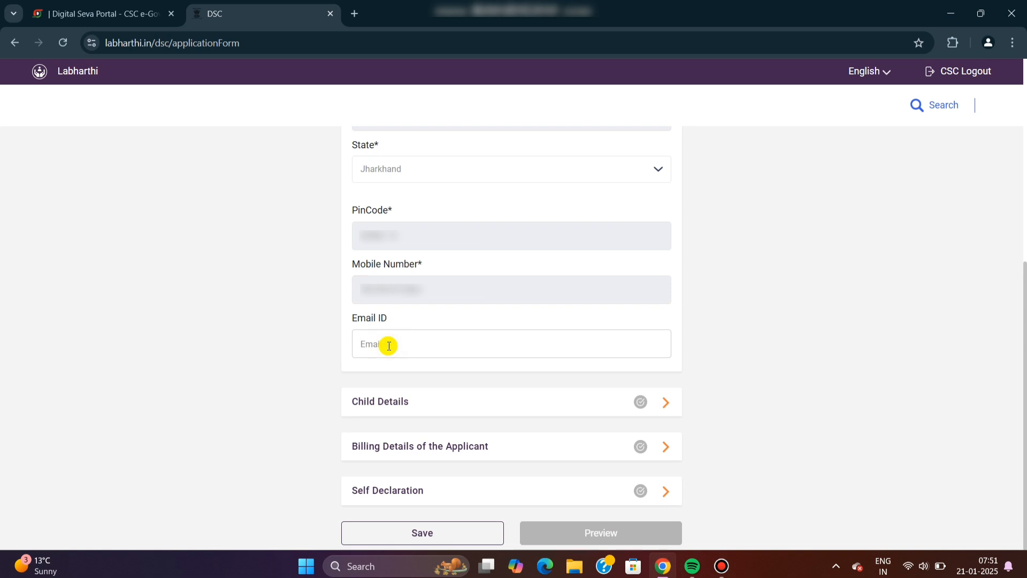
click(438, 402)
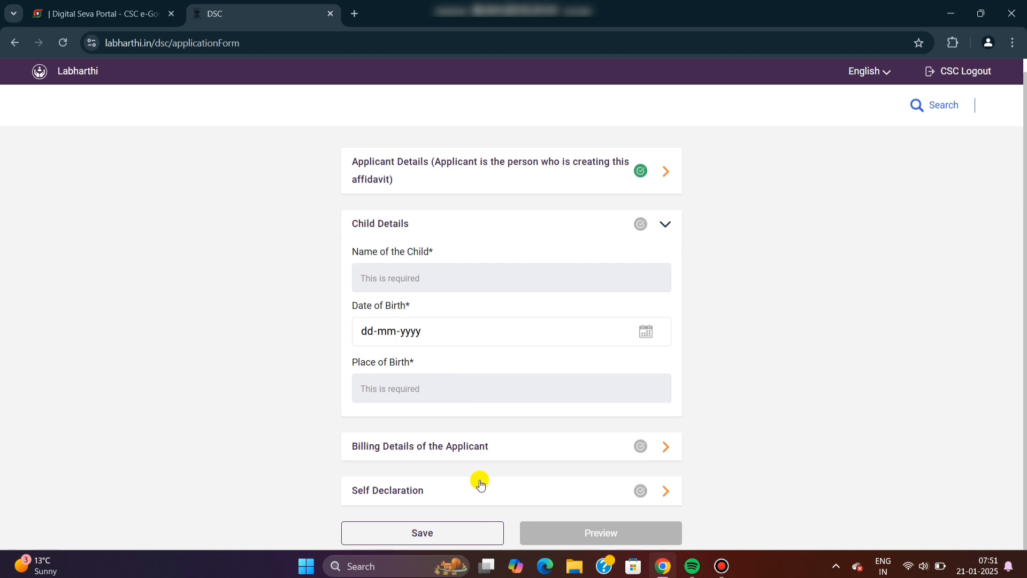
Answer Yes to billing details being the same as the applicant's, then expand Self Declaration.
click(481, 447)
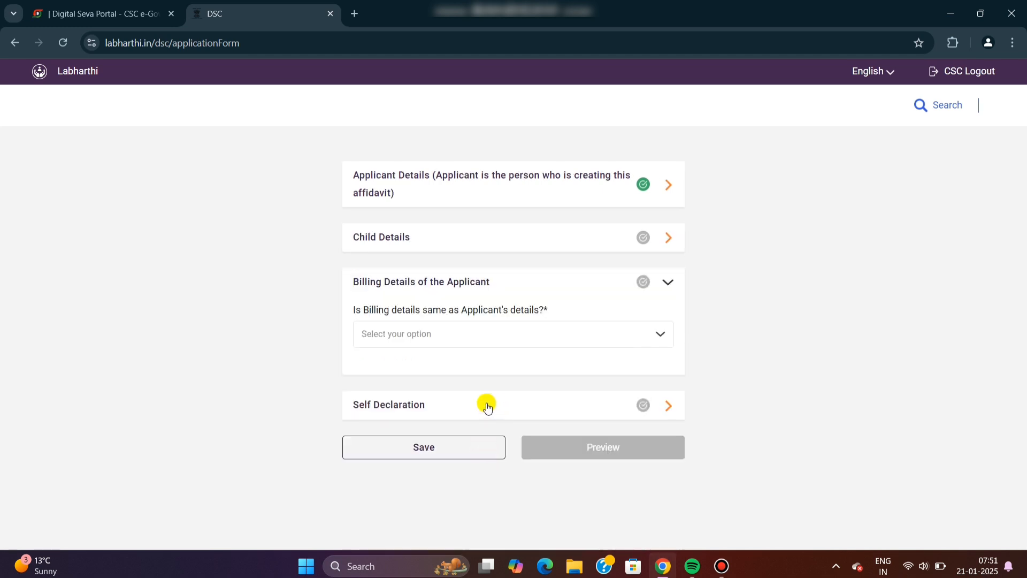
click(500, 337)
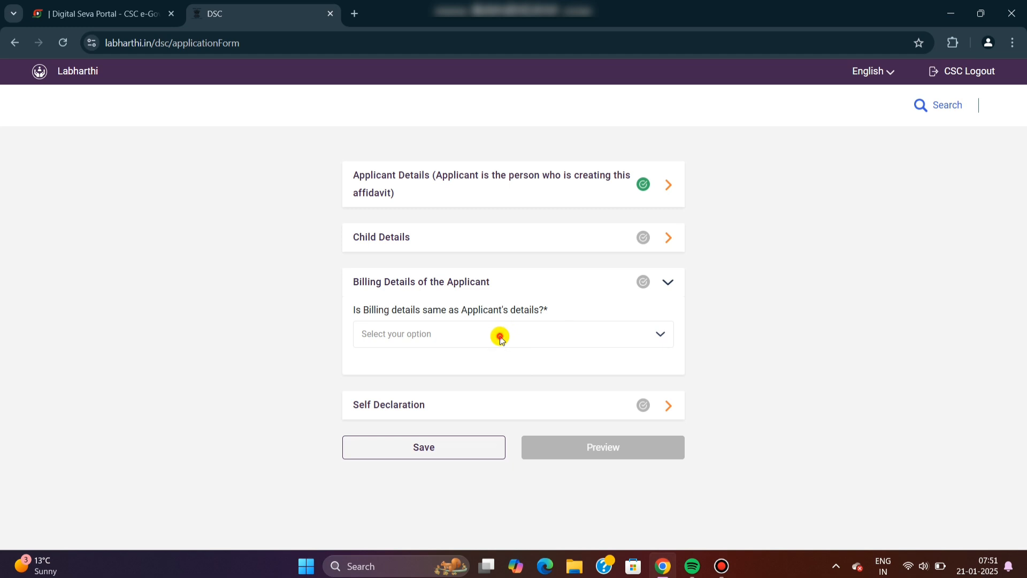
click(471, 356)
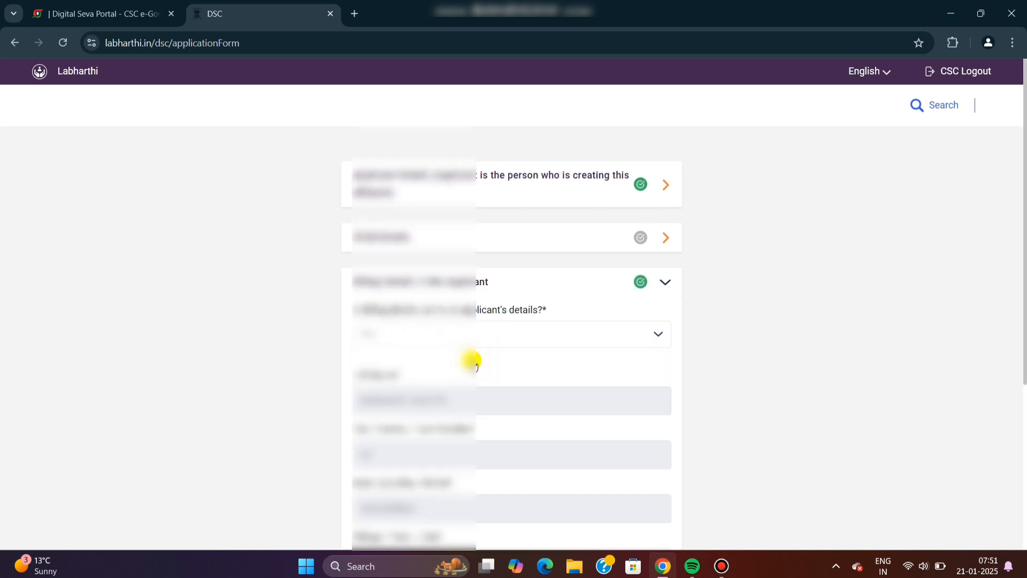
scroll(472, 361, down, 5)
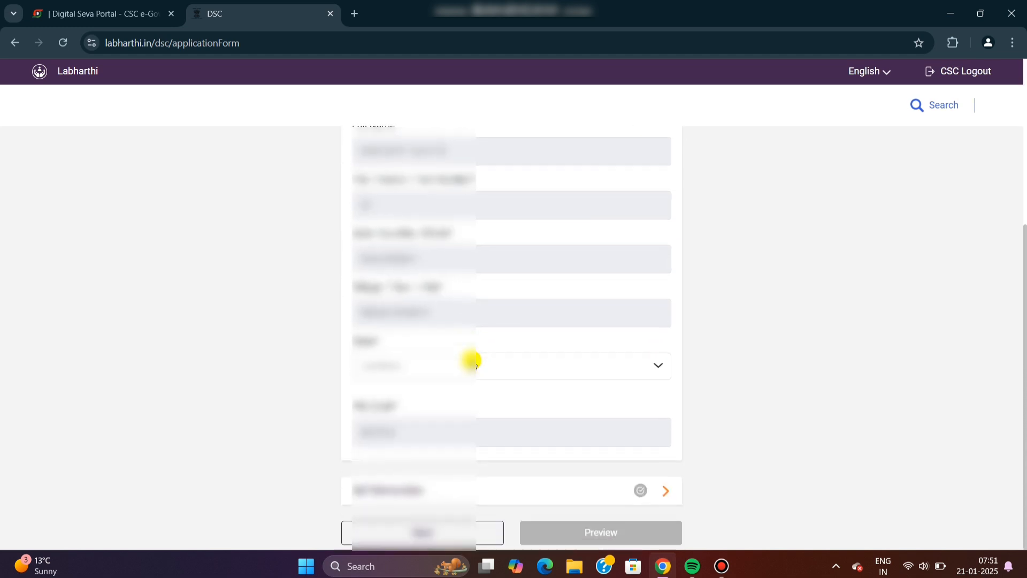
click(482, 490)
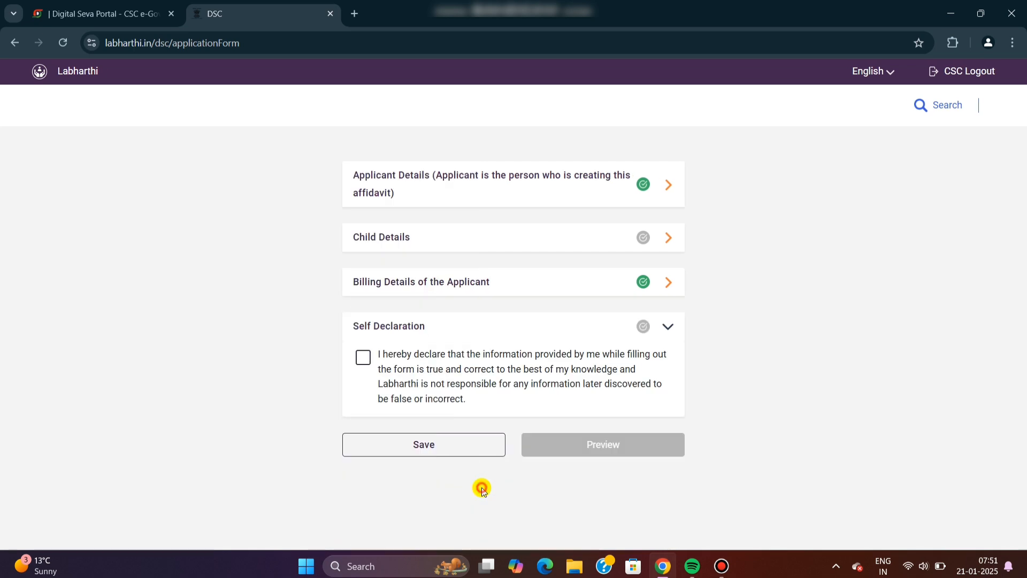
Tick the self declaration, then fill the child's date and place of birth in Child Details.
click(363, 357)
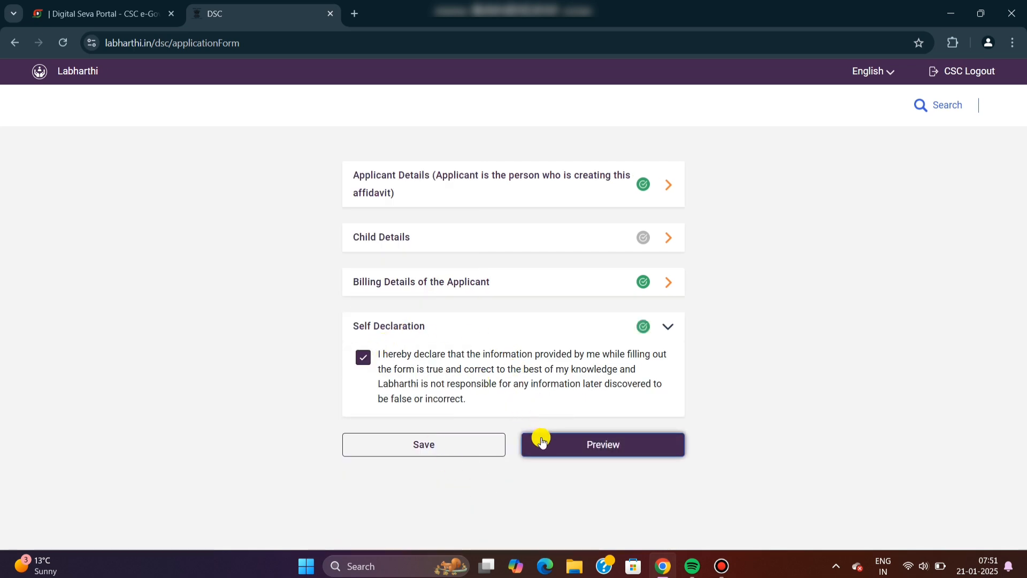
click(539, 439)
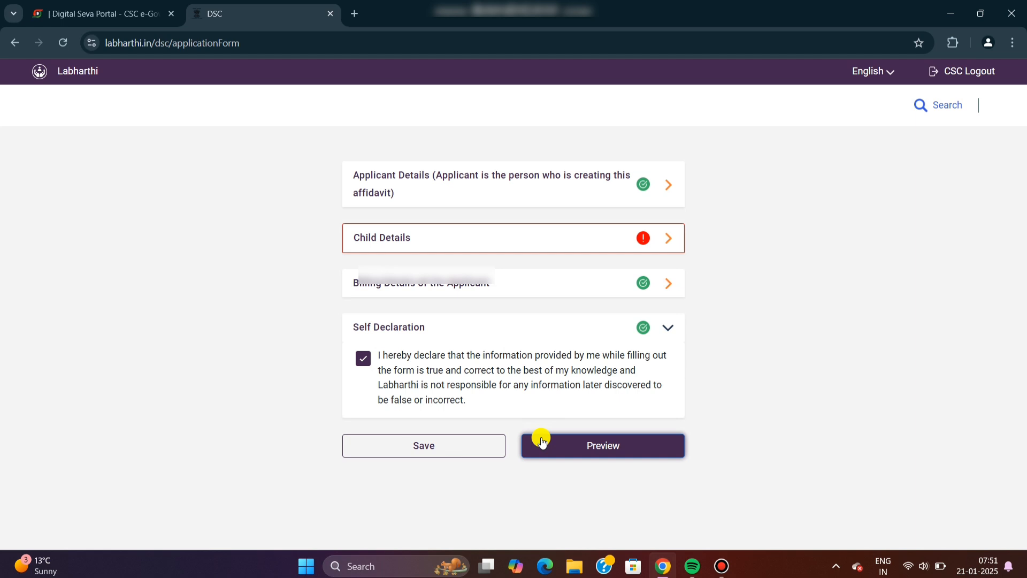
click(383, 333)
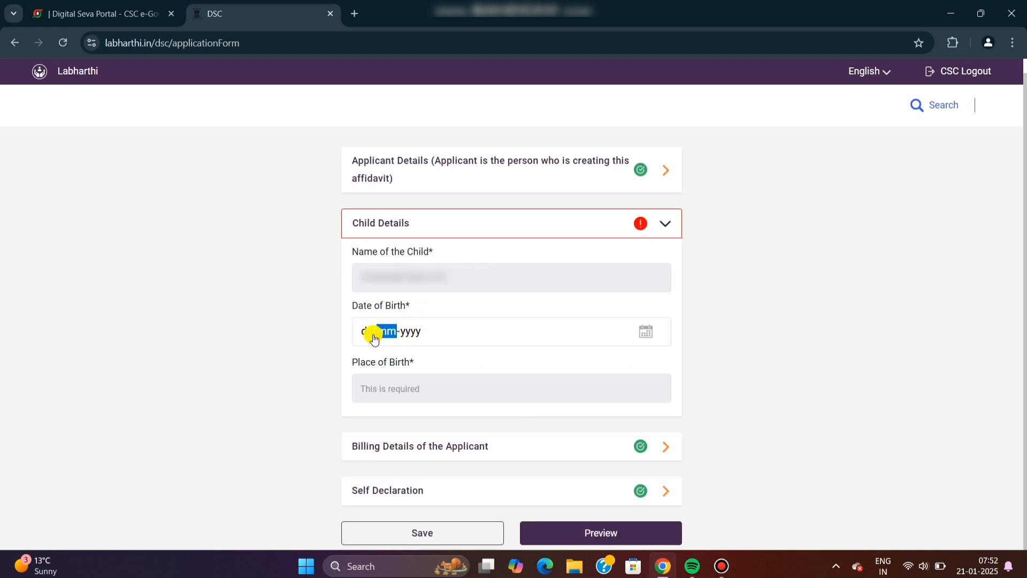
click(374, 337)
text(0104)
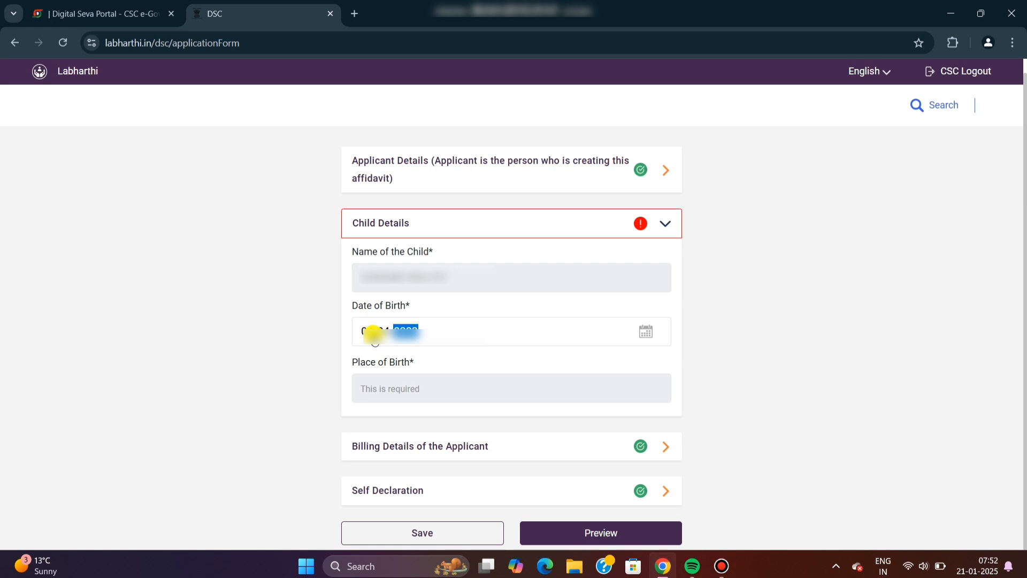
click(389, 381)
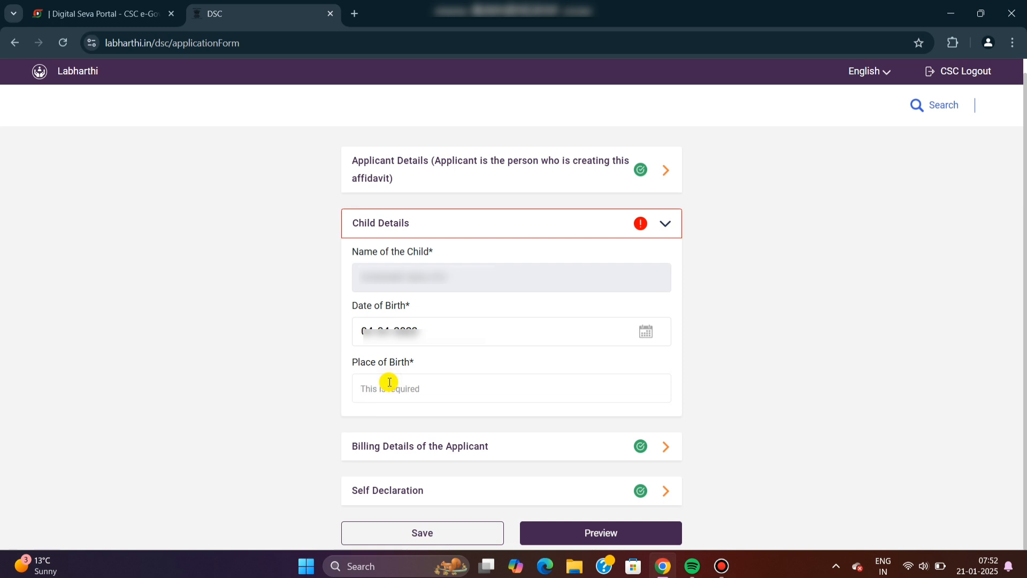
text(K)
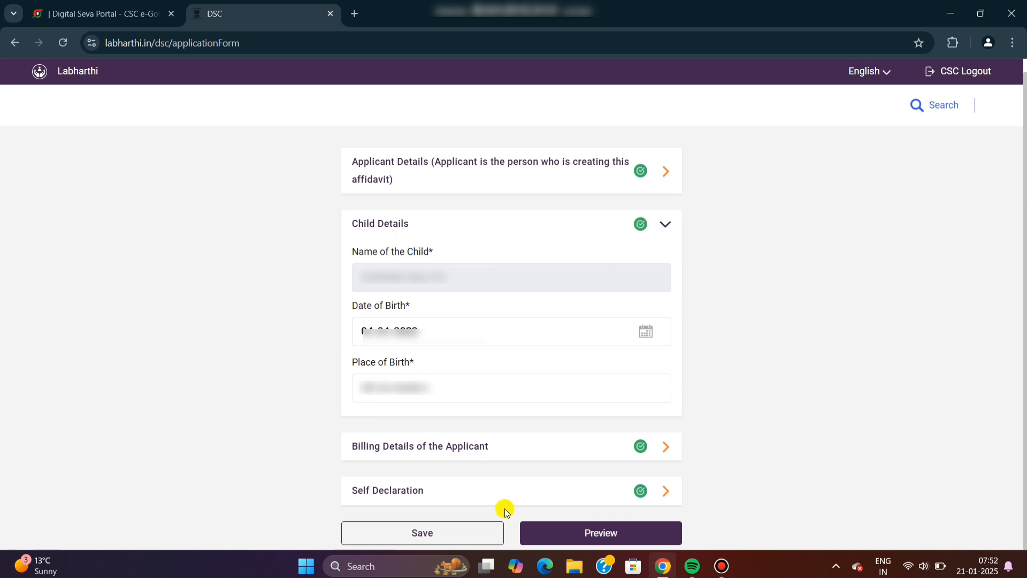
Preview the Obtaining Birth Certificate Affidavit and scroll through the generated document.
click(569, 531)
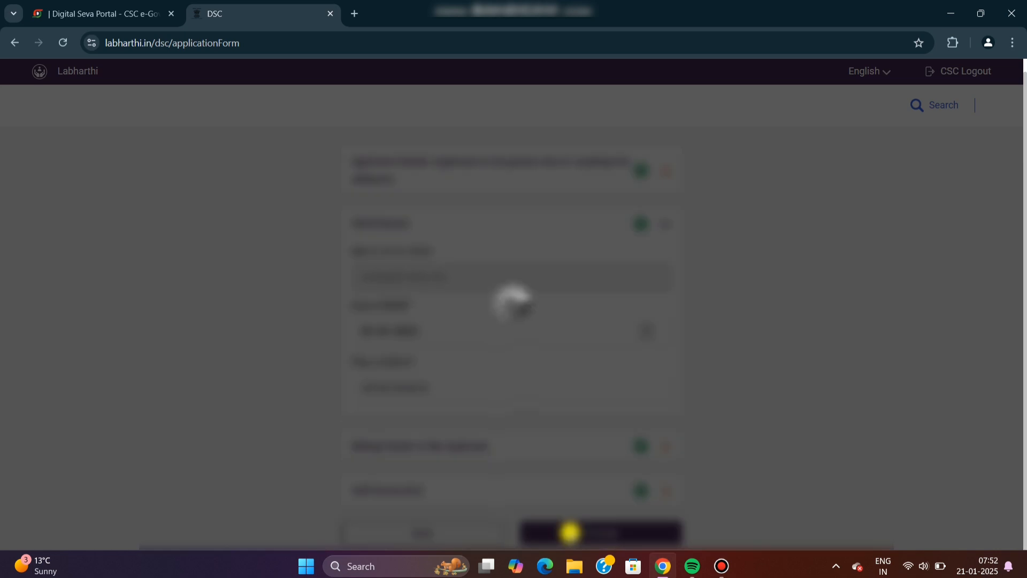
scroll(613, 410, down, 5)
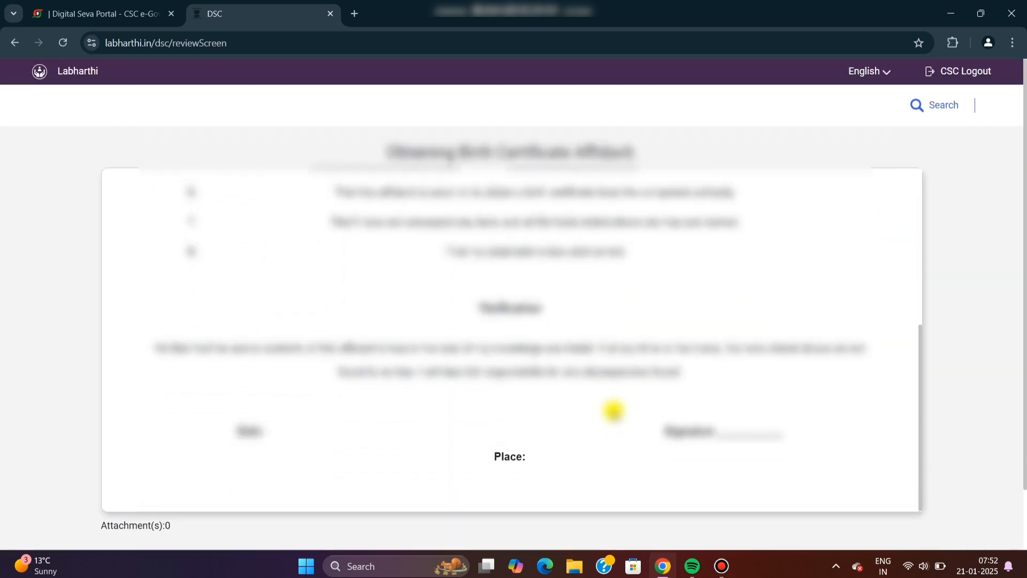
scroll(613, 410, down, 2)
scroll(613, 411, up, 5)
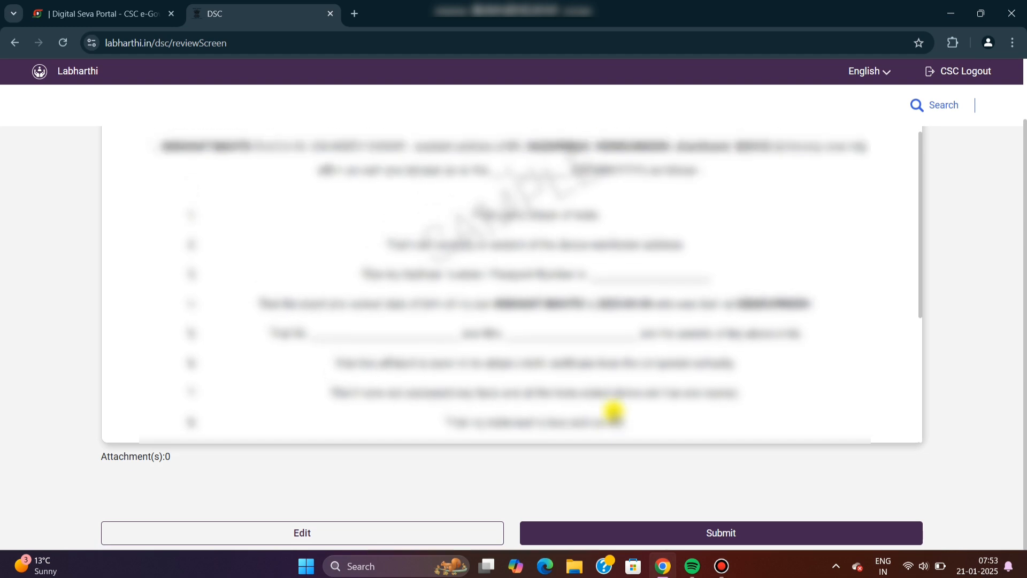
scroll(613, 410, down, 5)
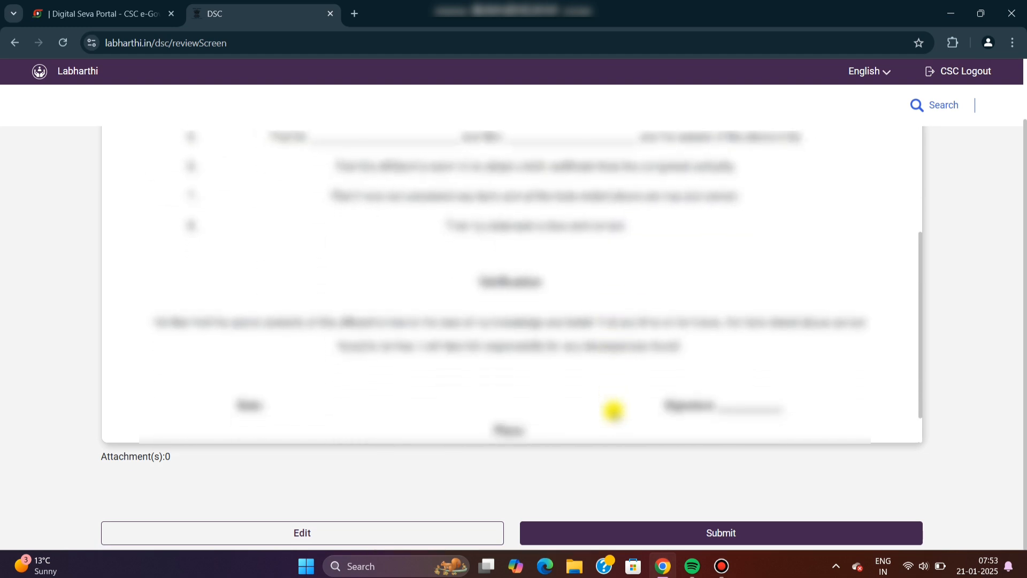
scroll(613, 411, up, 5)
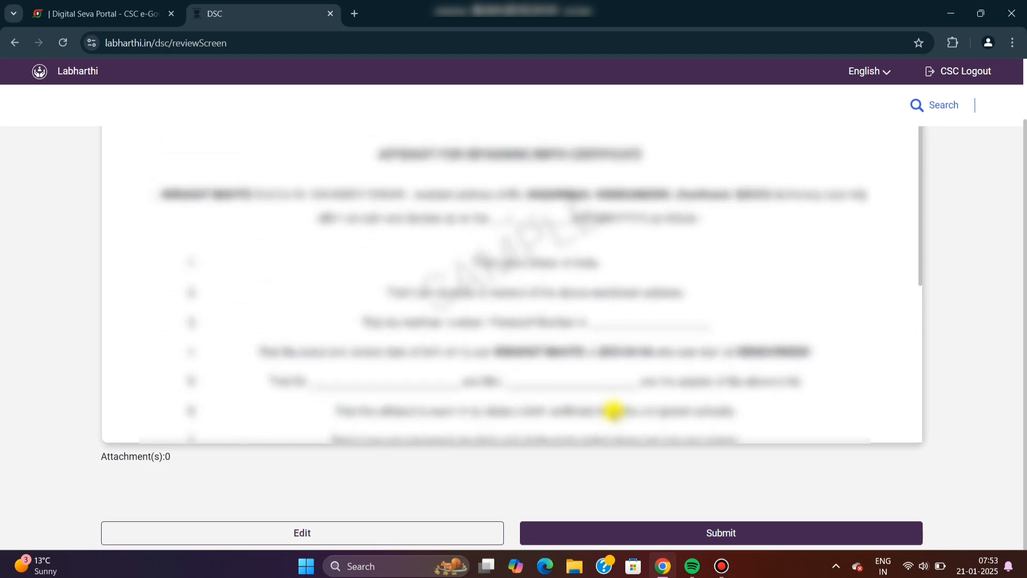
Submit the affidavit for CSC Wallet payment and highlight the Error Code 810 insufficient-balance message.
click(632, 533)
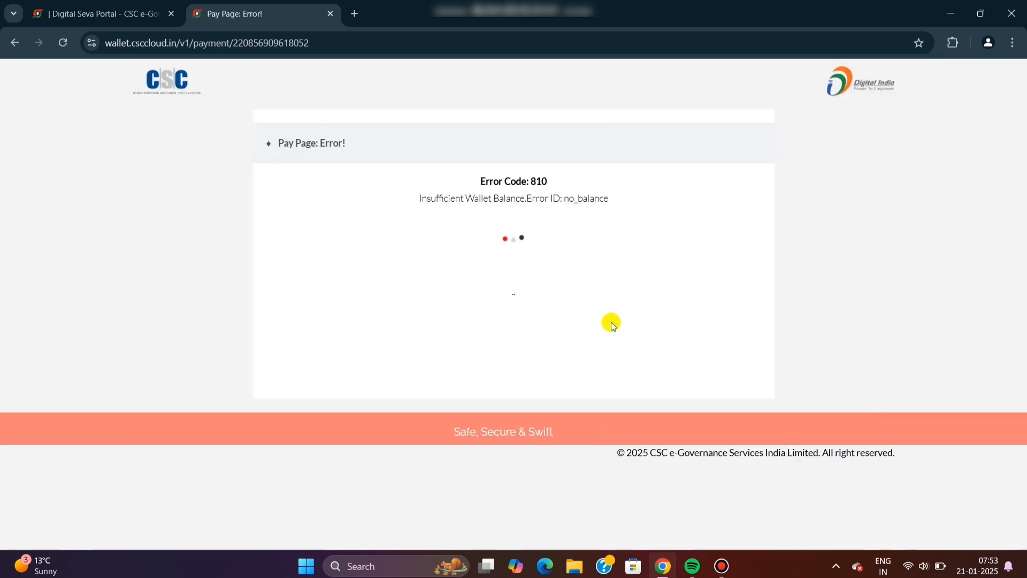
drag(417, 189, 629, 197)
click(630, 199)
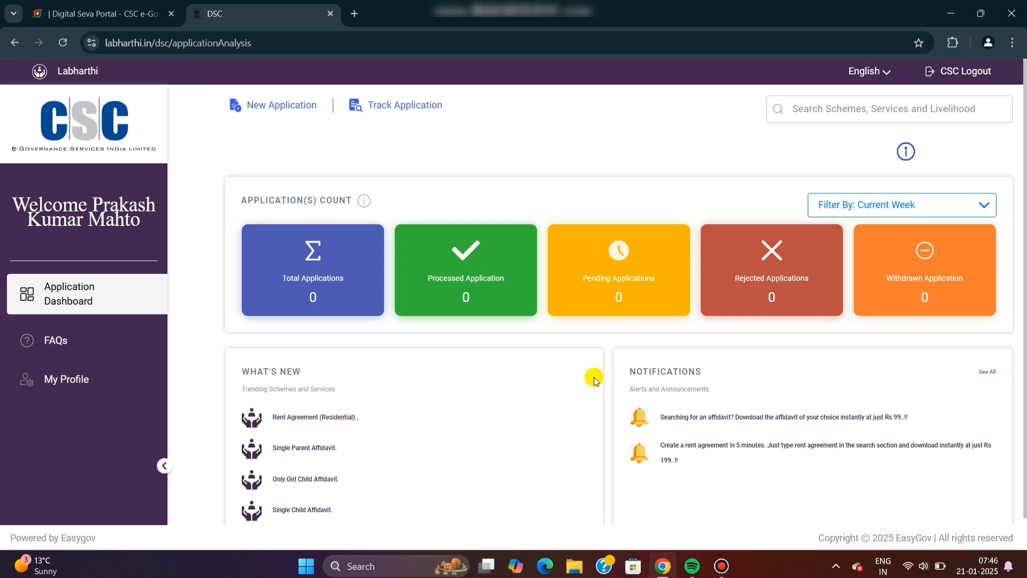
scroll(595, 378, down, 1)
scroll(594, 377, up, 1)
scroll(595, 379, down, 1)
scroll(594, 378, up, 1)
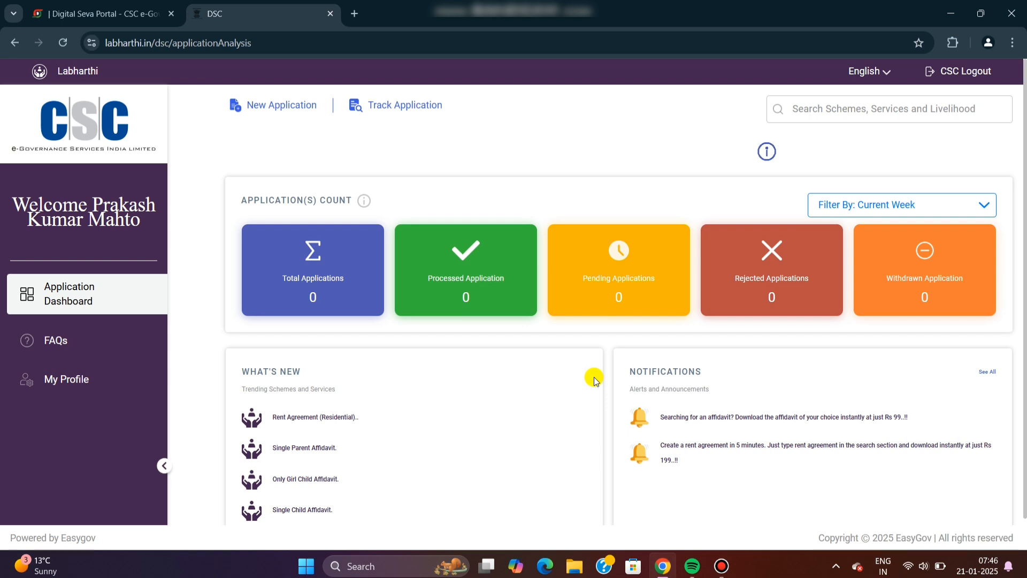